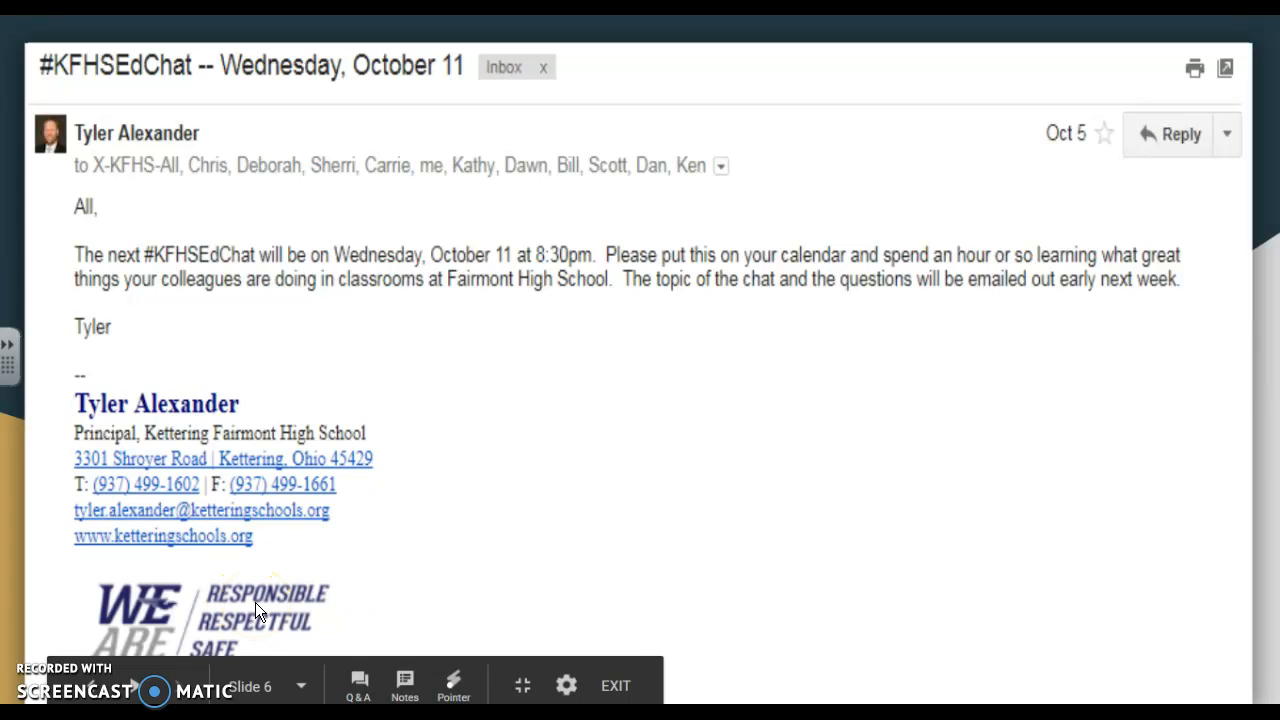
# Exit the full-screen slideshow and return to the Slides editor on slide 6
pyautogui.click(616, 686)
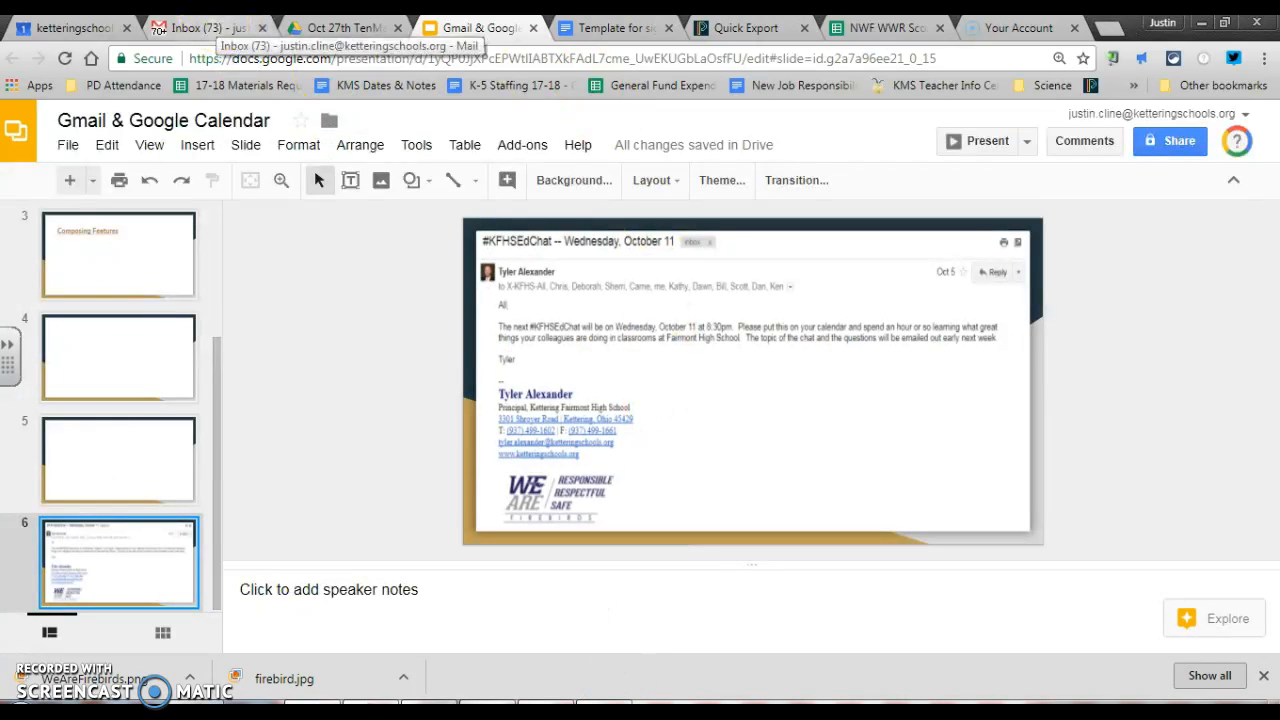
# In the 'Template for signature image' document, insert a page break below the signature table
pyautogui.click(589, 32)
pyautogui.scroll(-2, 440, 355)
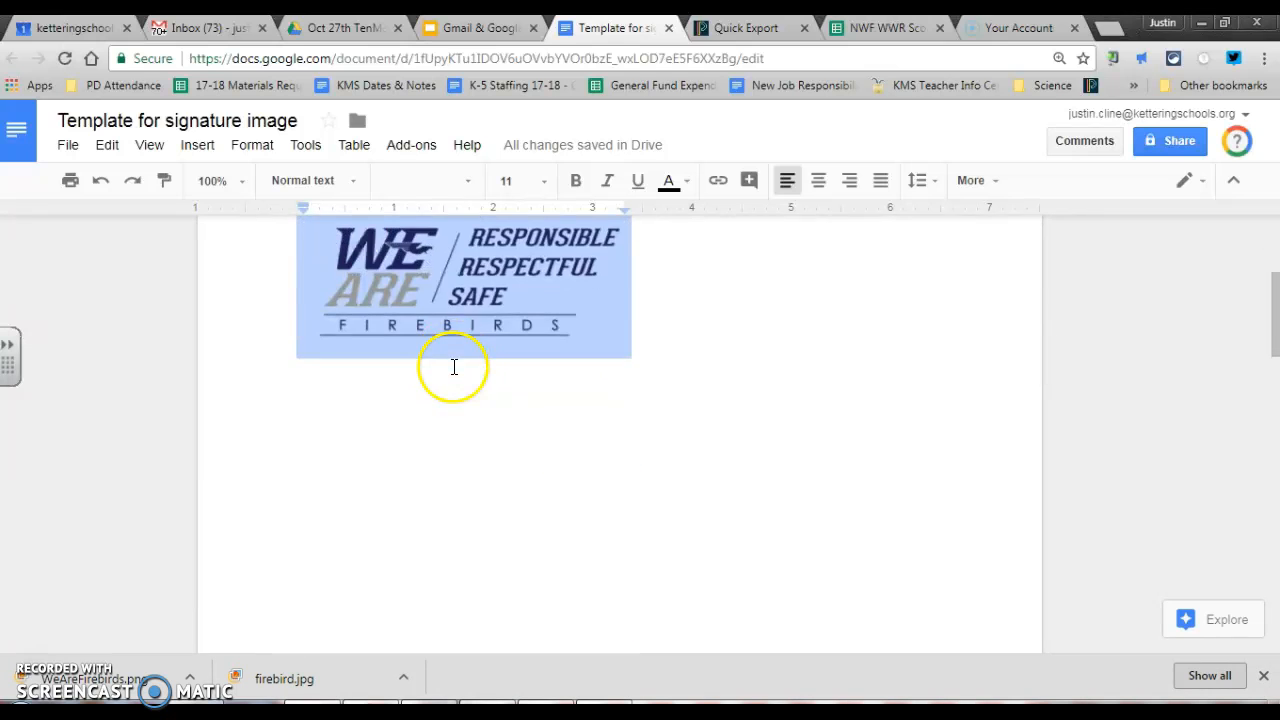
pyautogui.scroll(1, 455, 370)
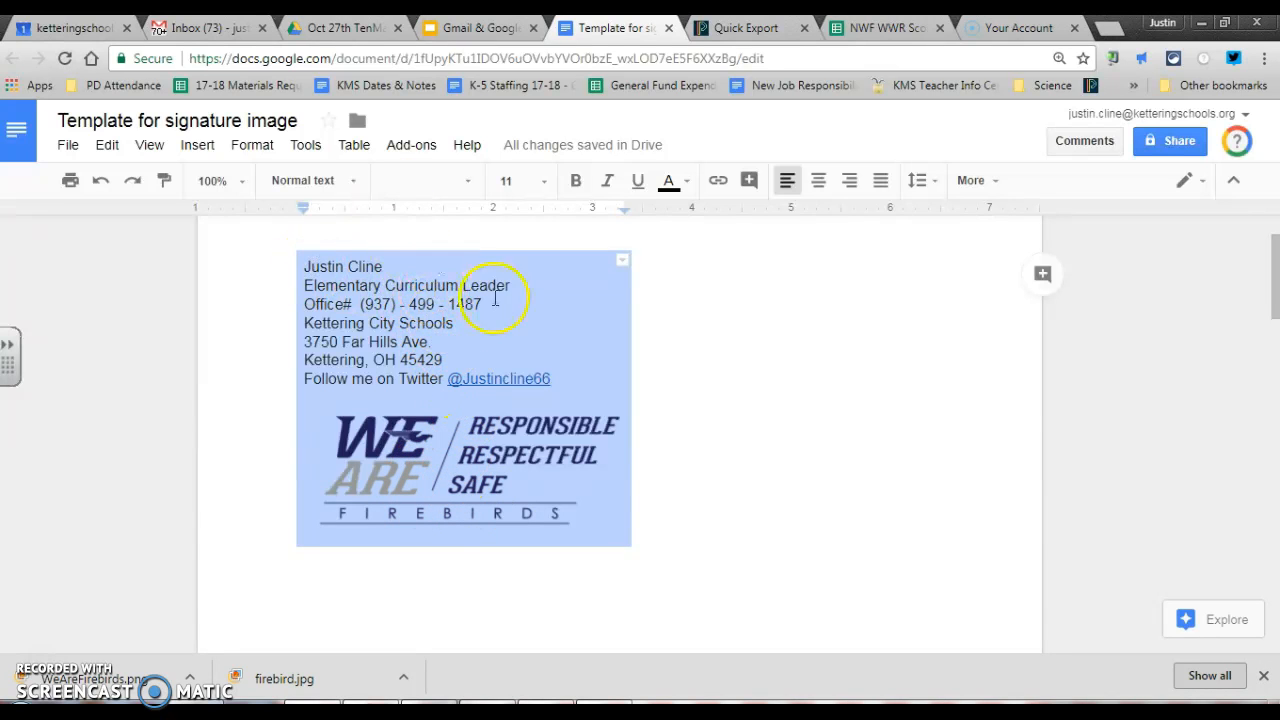
pyautogui.scroll(-10, 468, 317)
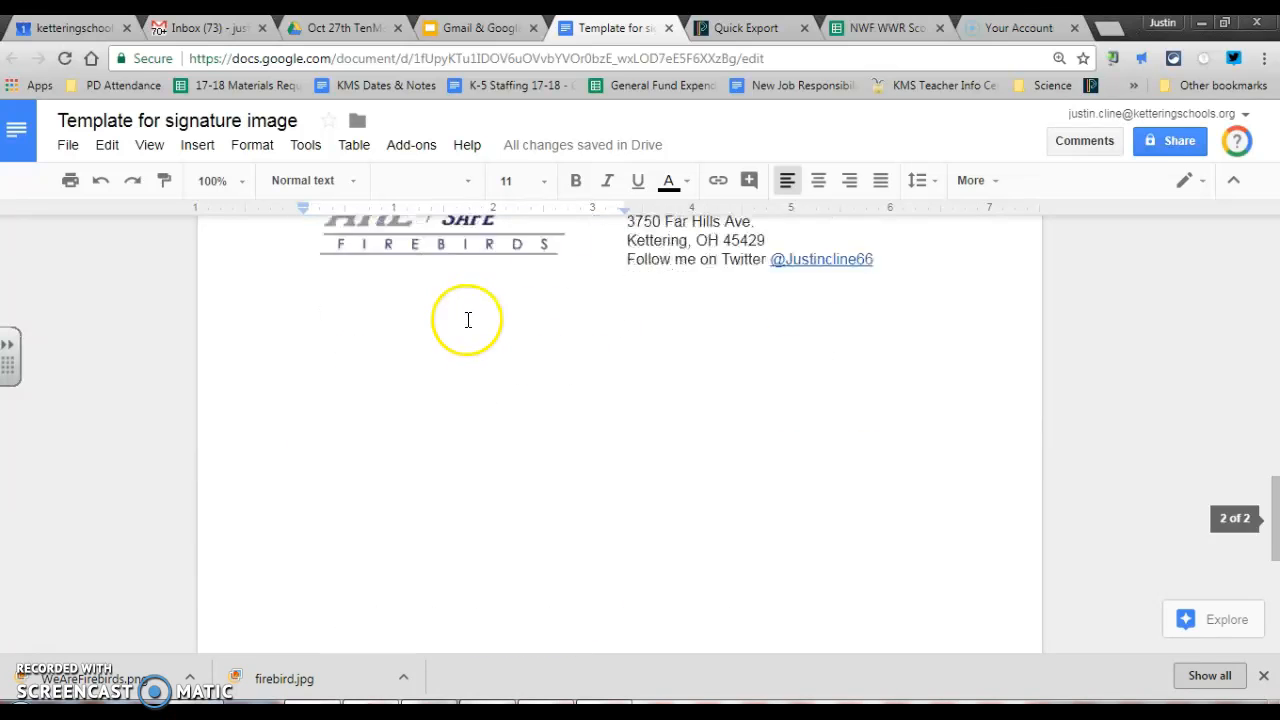
pyautogui.click(788, 377)
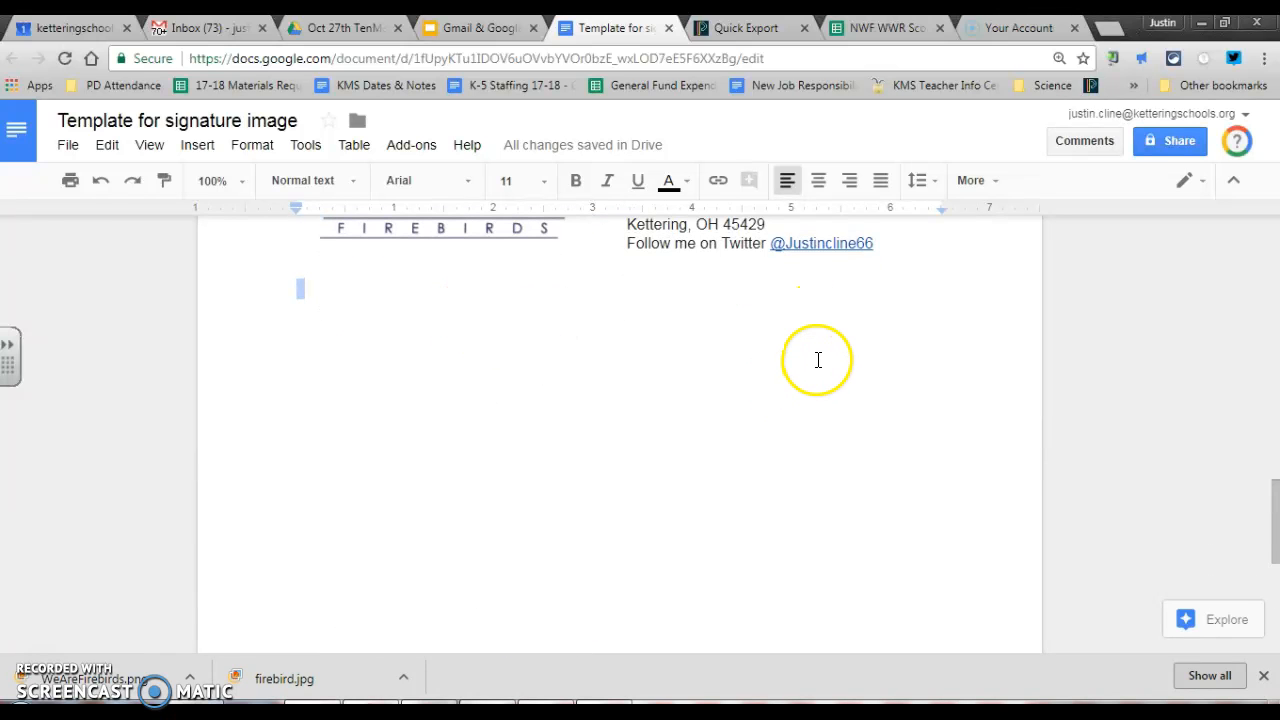
pyautogui.hotkey('ctrl', 'Return')
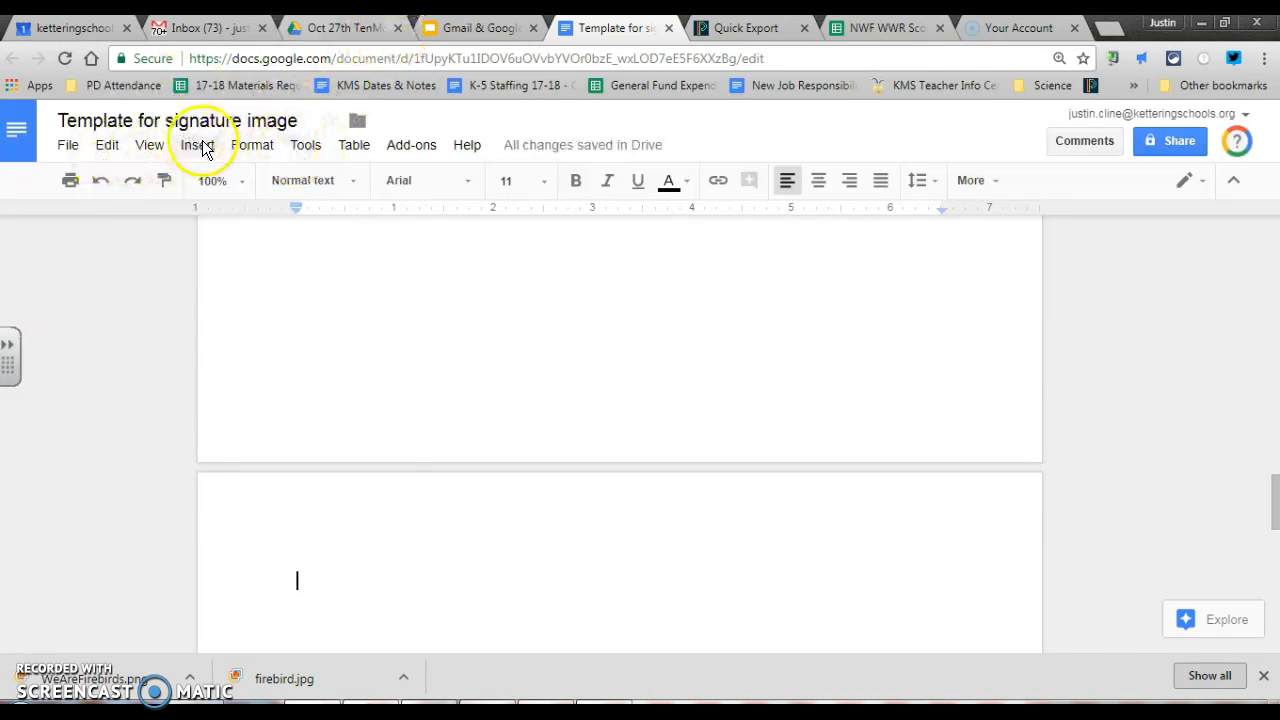
# Insert a 2 x 1 table, check the page, then undo the insertion
pyautogui.click(199, 146)
pyautogui.moveTo(329, 320)
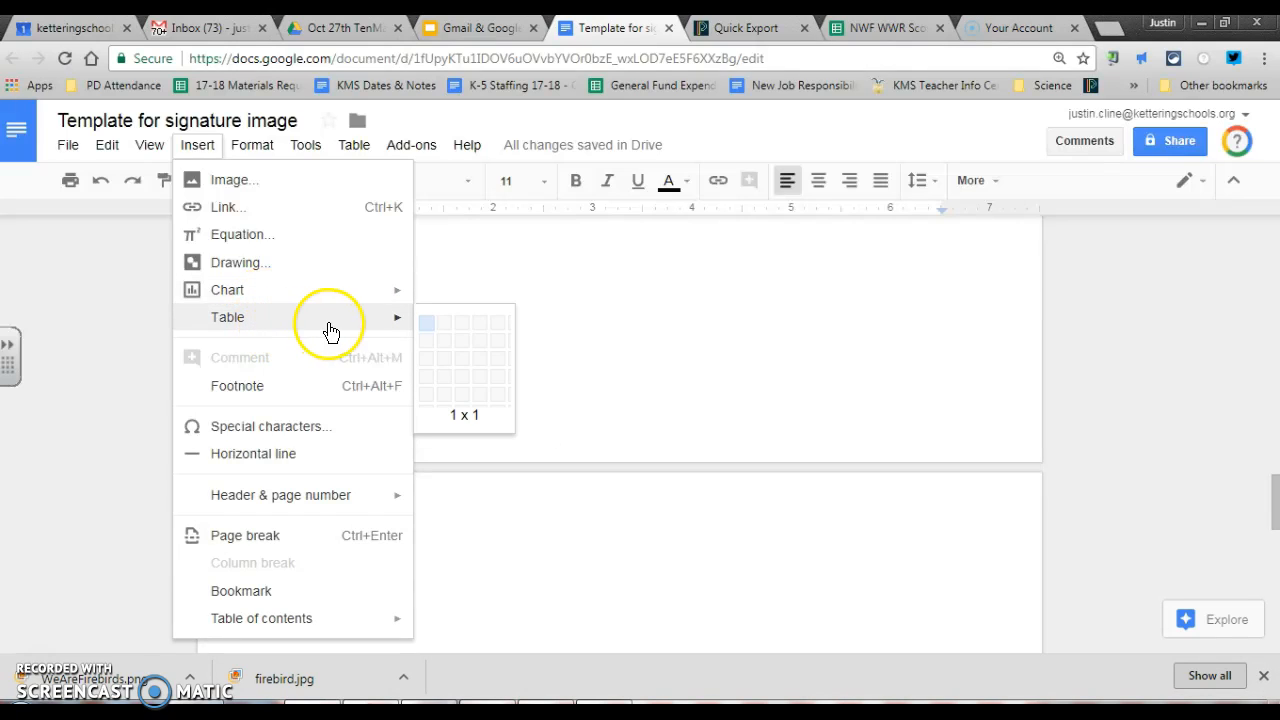
pyautogui.click(446, 322)
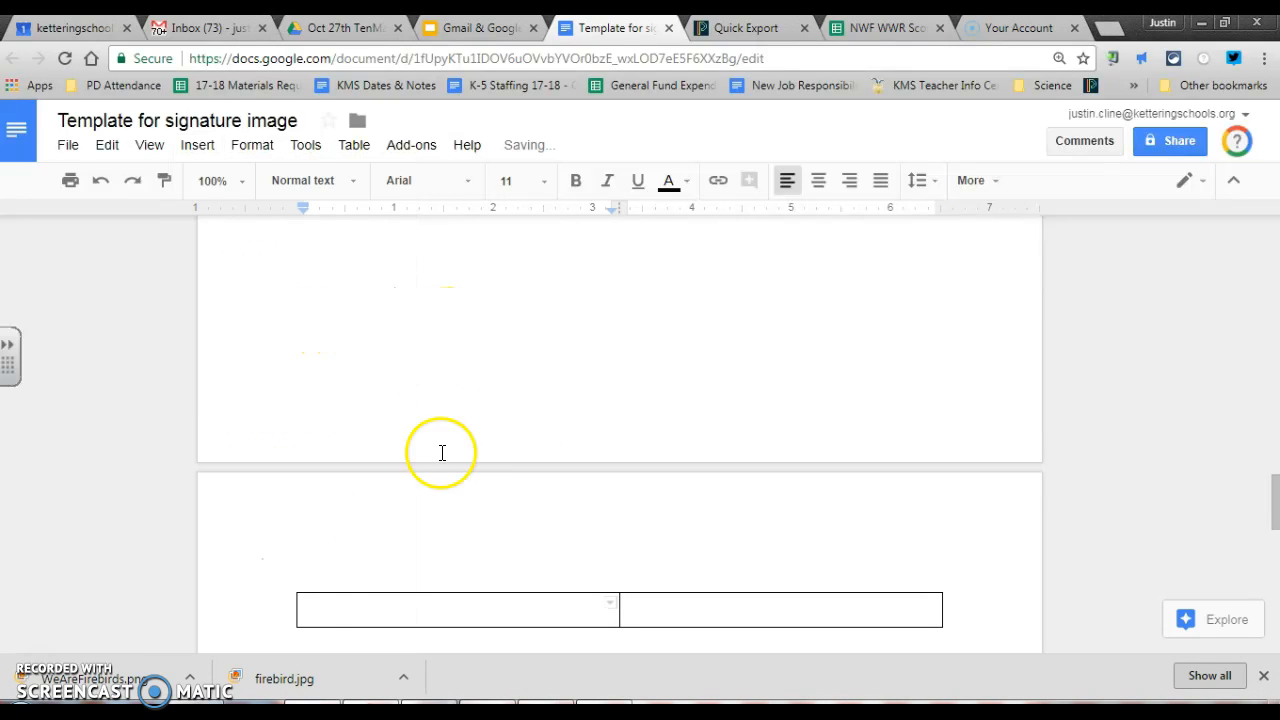
pyautogui.scroll(3, 608, 534)
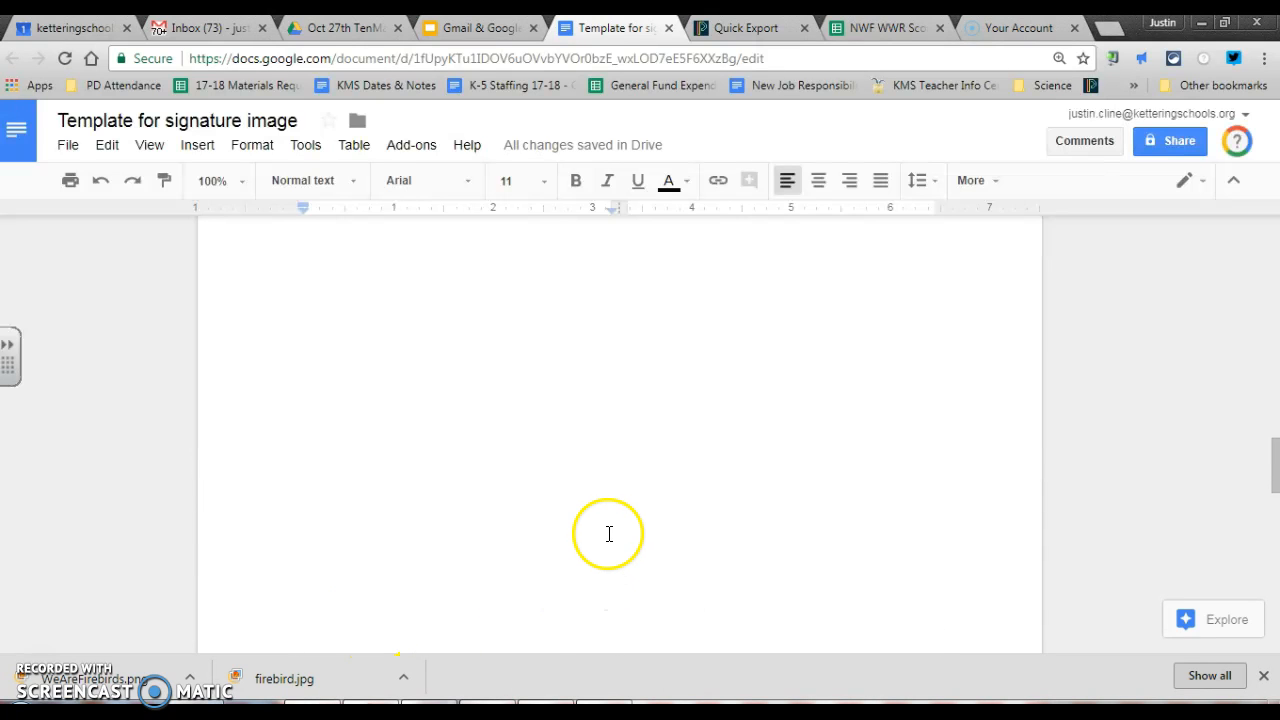
pyautogui.scroll(3, 608, 532)
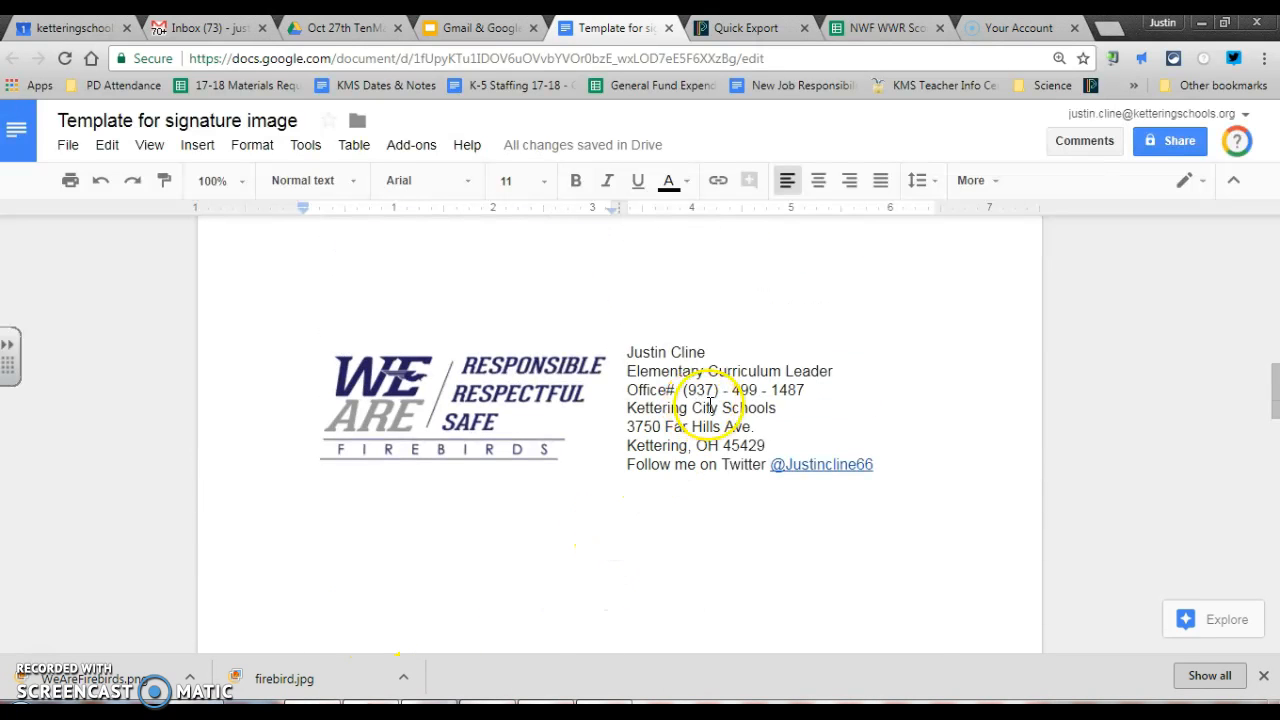
pyautogui.scroll(10, 709, 401)
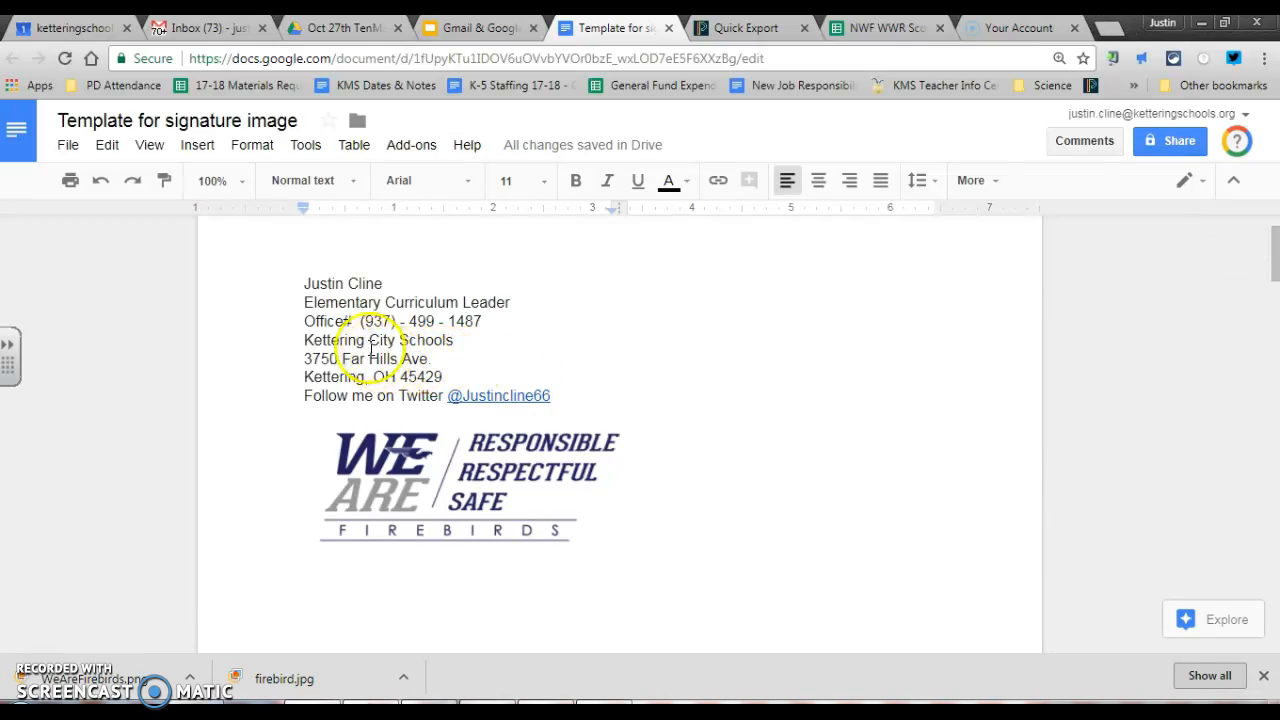
pyautogui.scroll(-10, 424, 436)
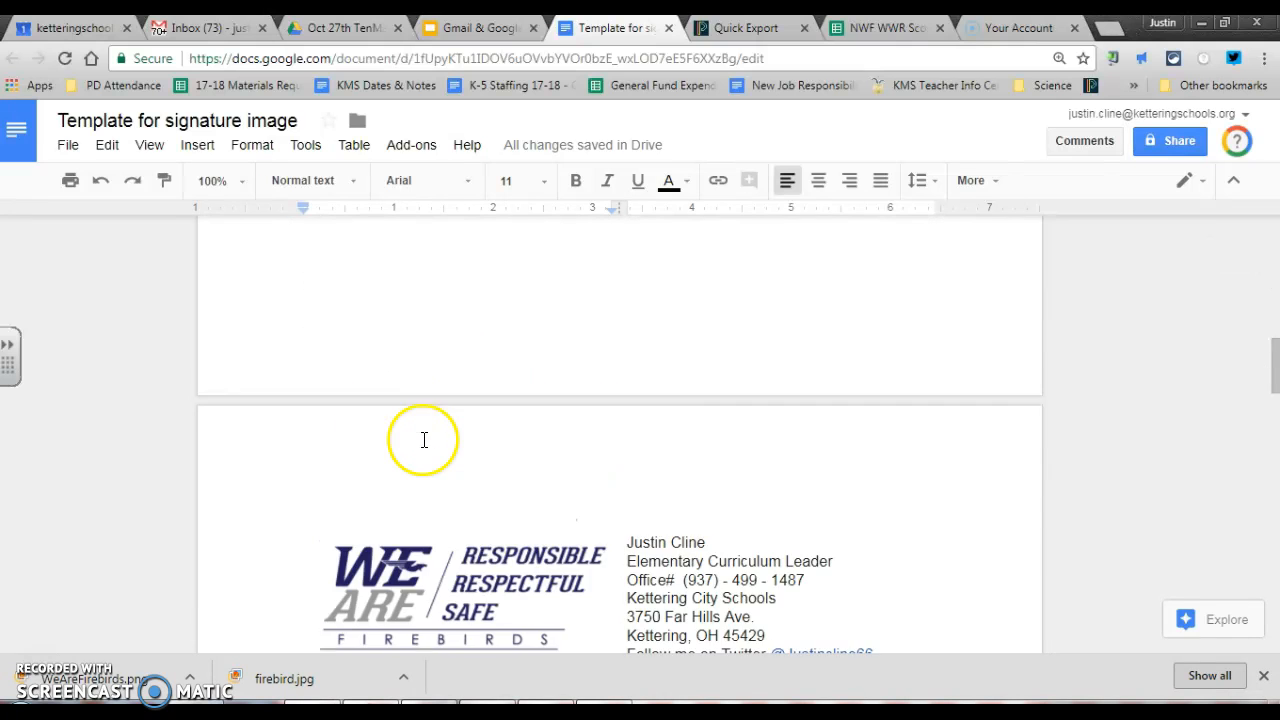
pyautogui.scroll(-10, 426, 432)
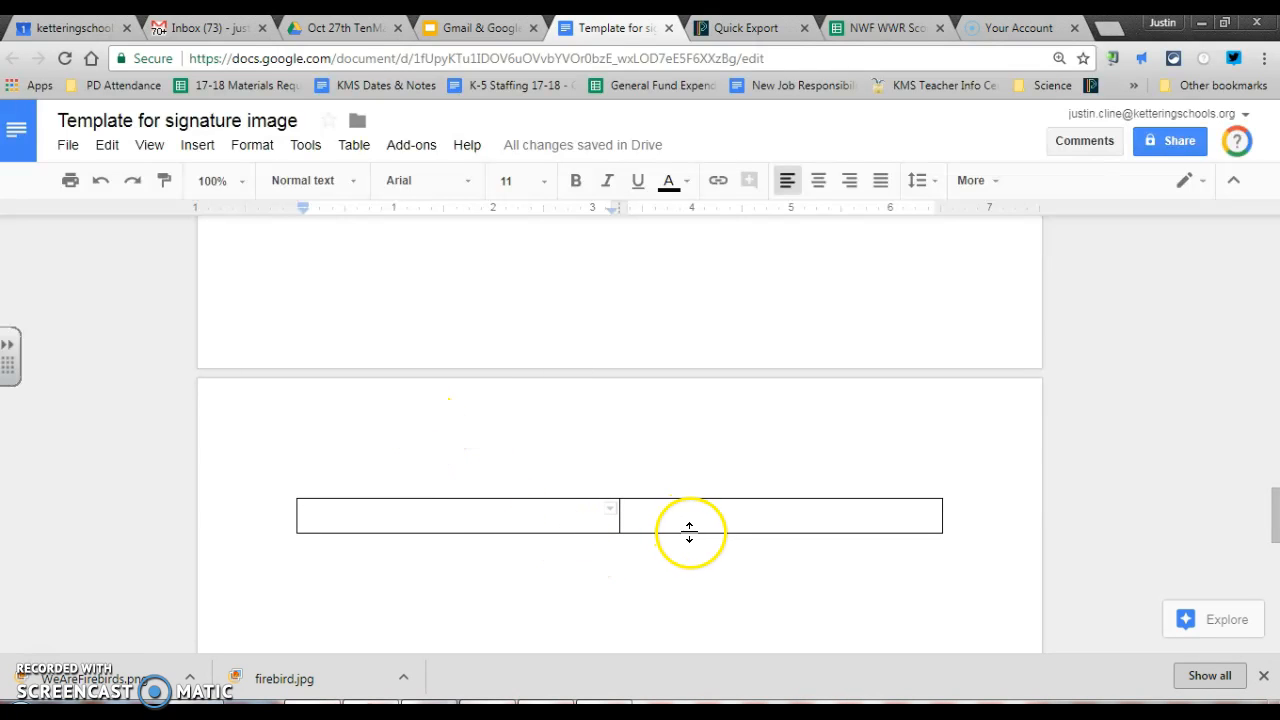
pyautogui.hotkey('ctrl', 'z')
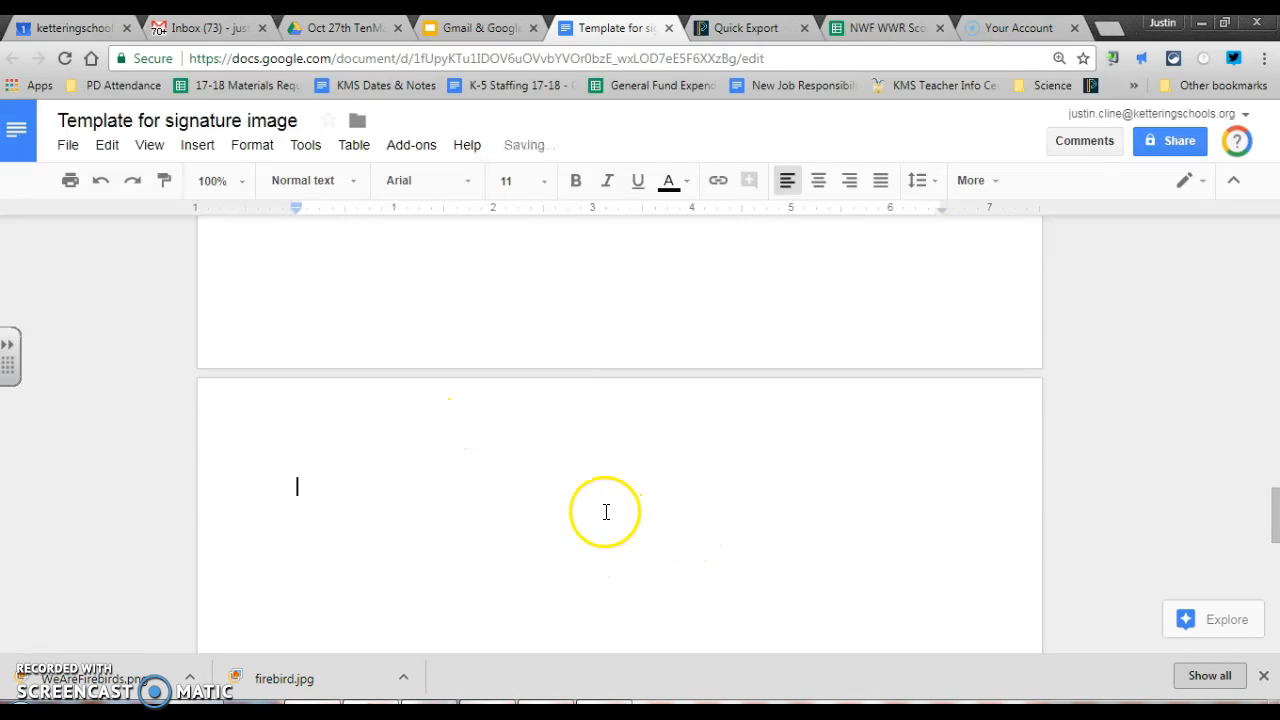
# Insert the 2 x 1 table again on the new page
pyautogui.click(190, 147)
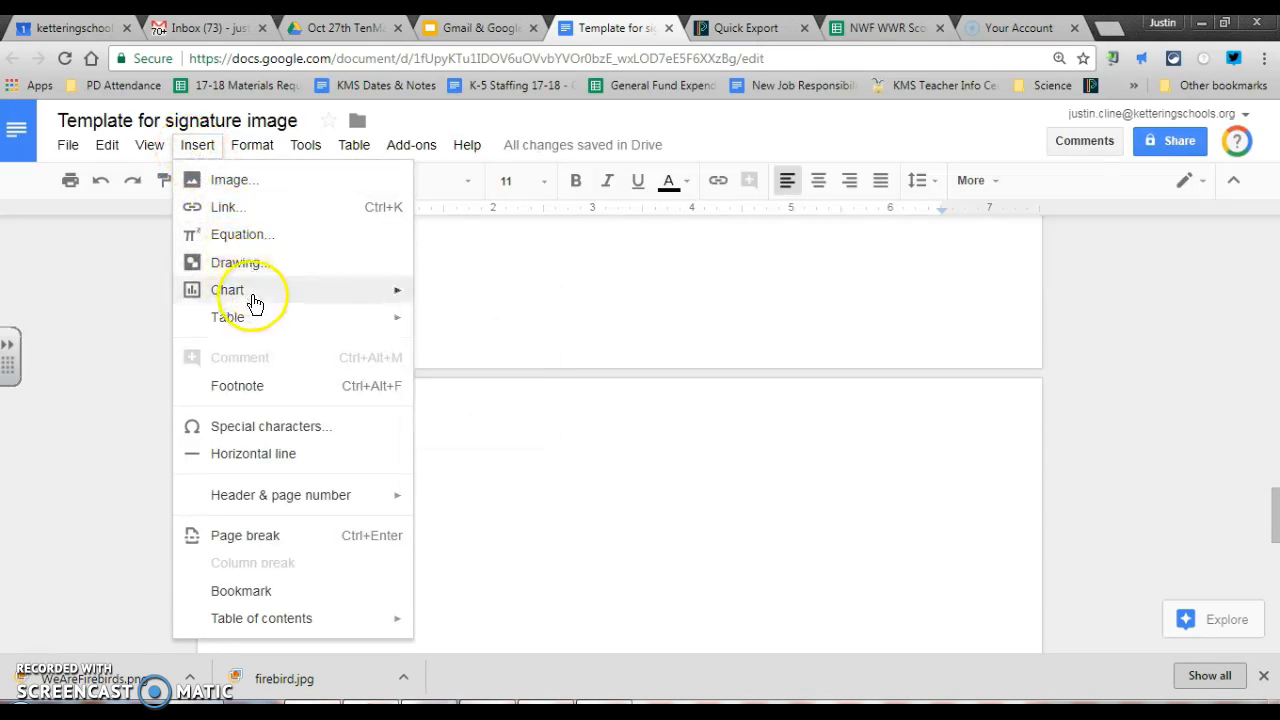
pyautogui.moveTo(265, 320)
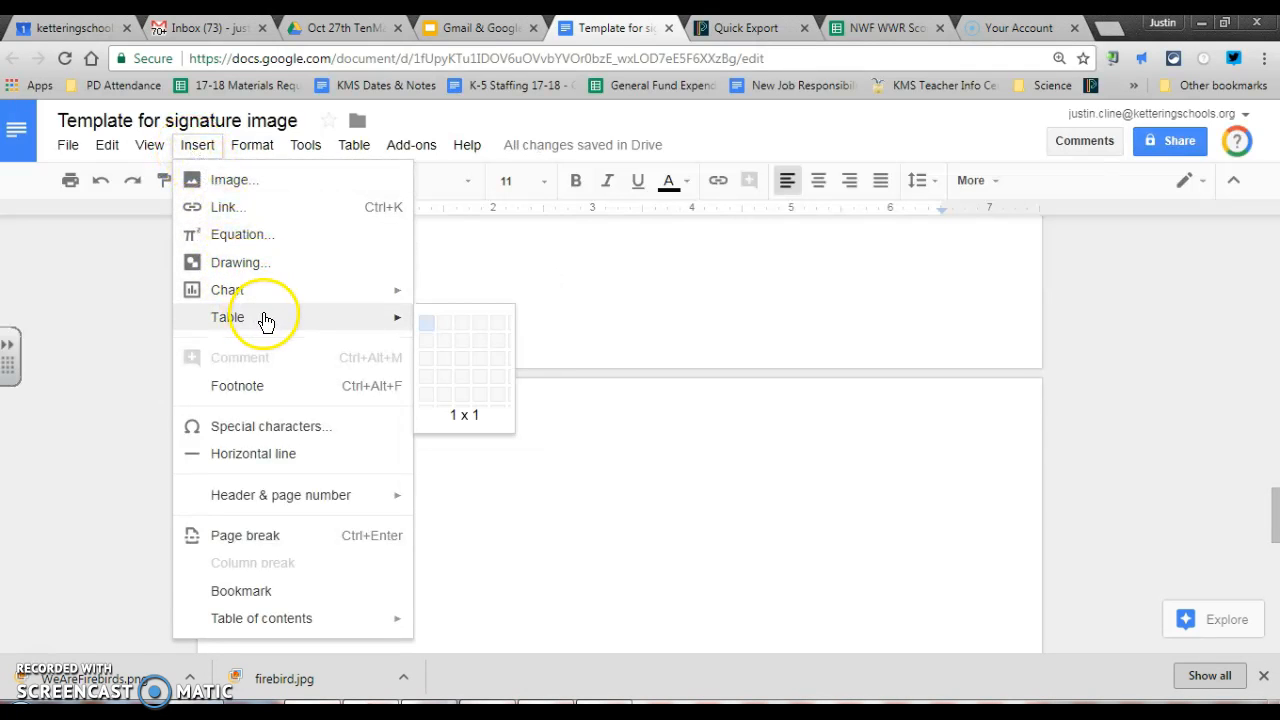
pyautogui.click(445, 322)
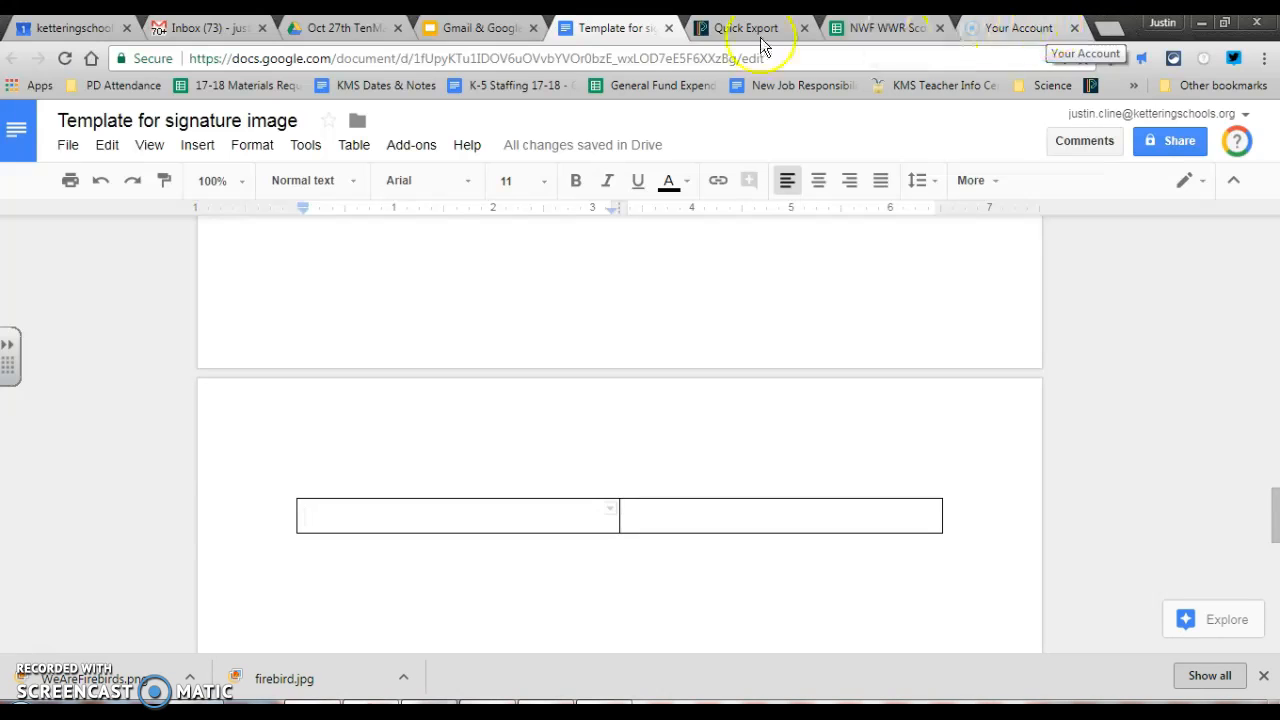
pyautogui.click(122, 688)
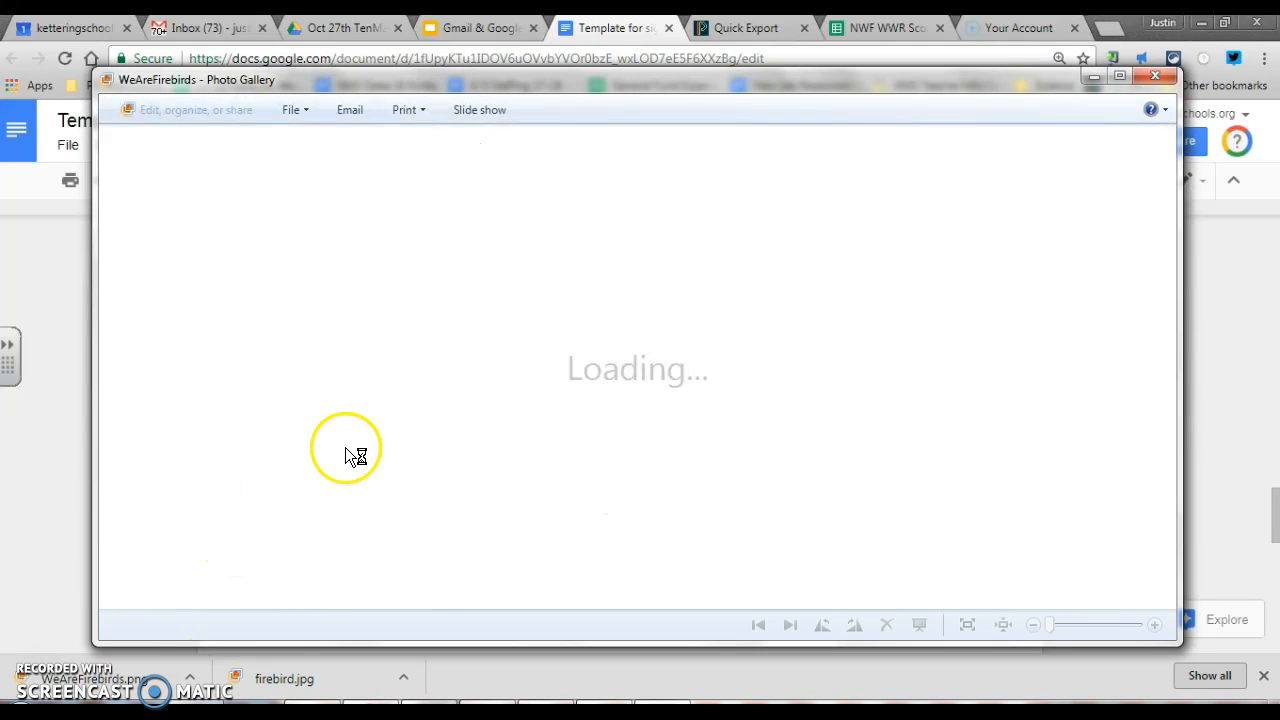
pyautogui.click(1153, 79)
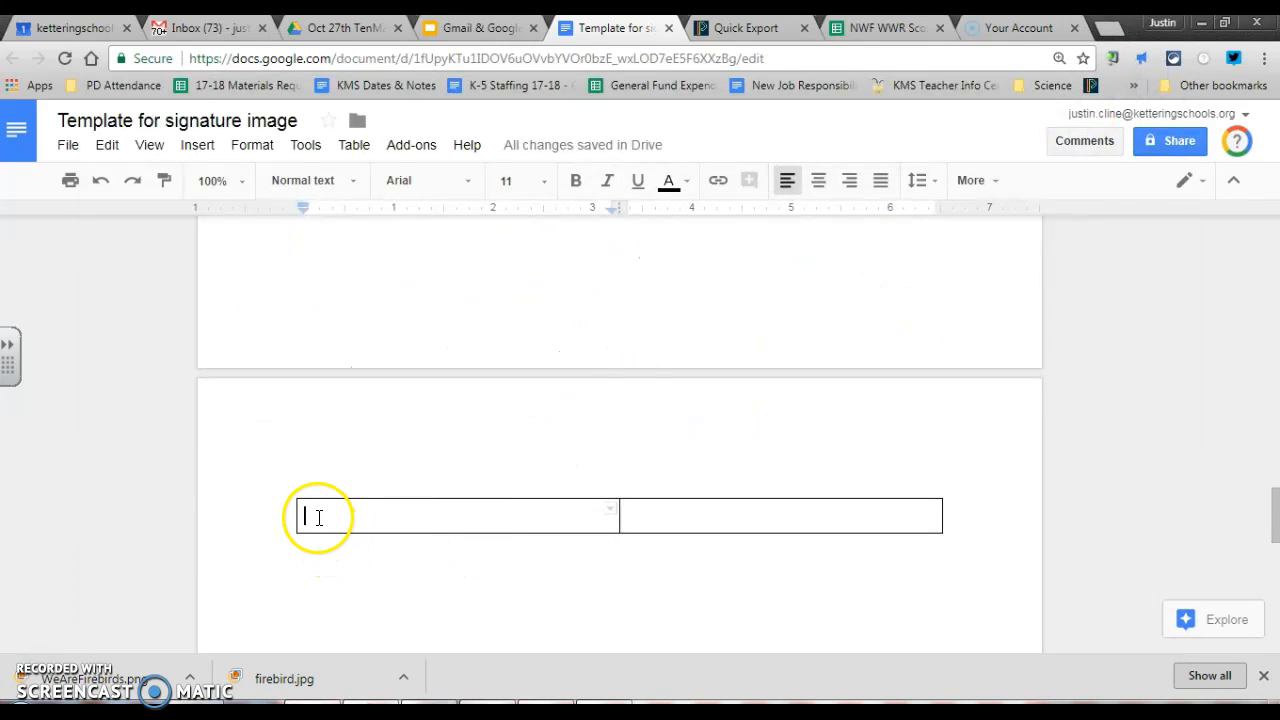
# Insert We Are Firebirds.png from Google Drive's Recent files into the left table cell
pyautogui.click(197, 146)
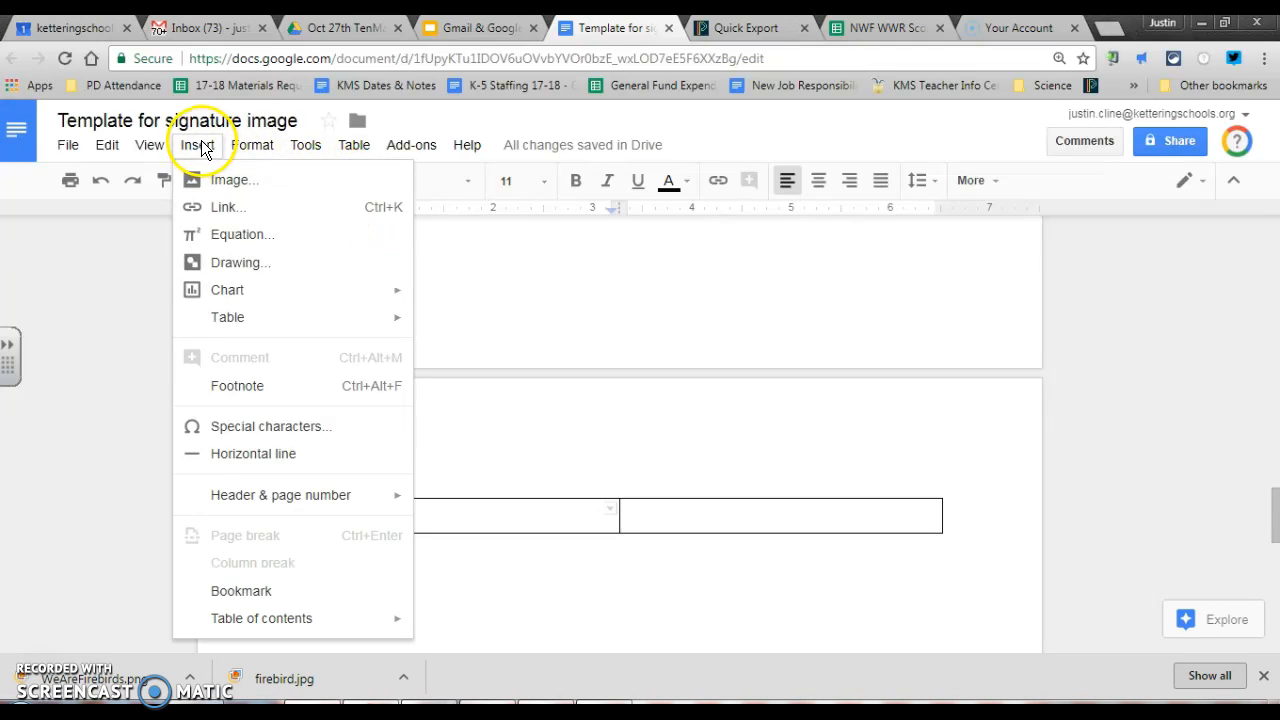
pyautogui.click(211, 182)
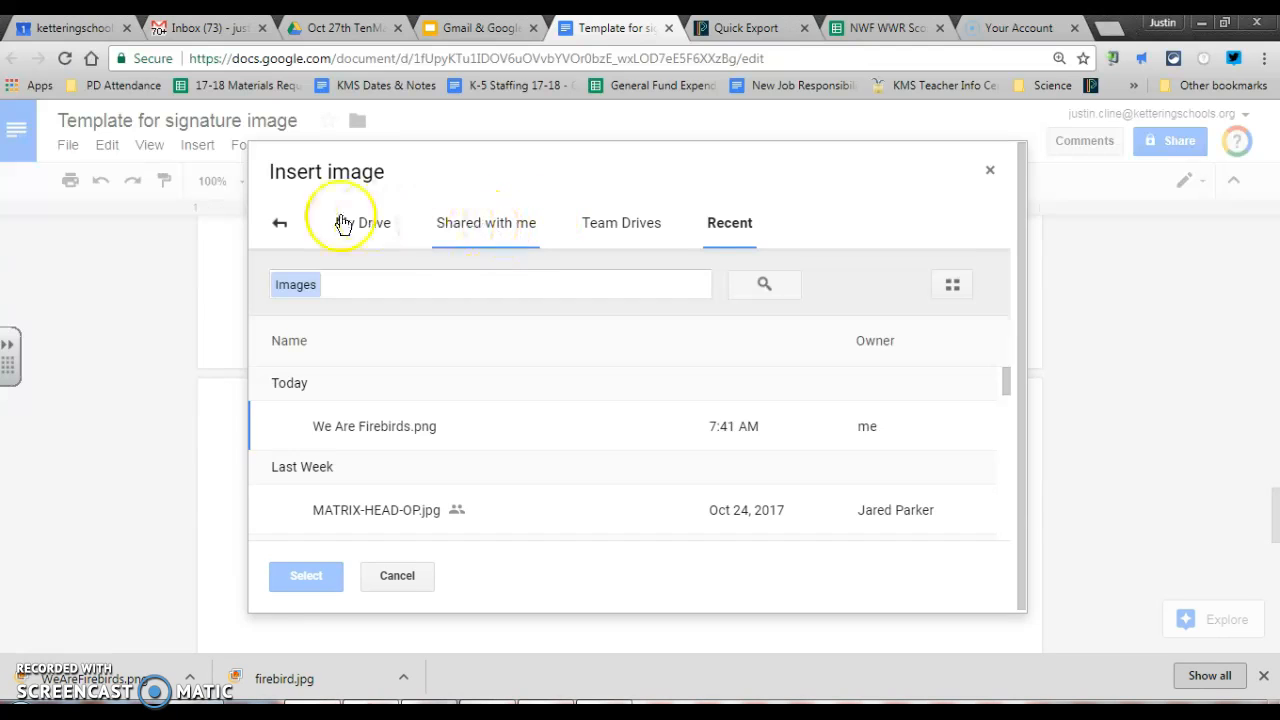
pyautogui.click(280, 226)
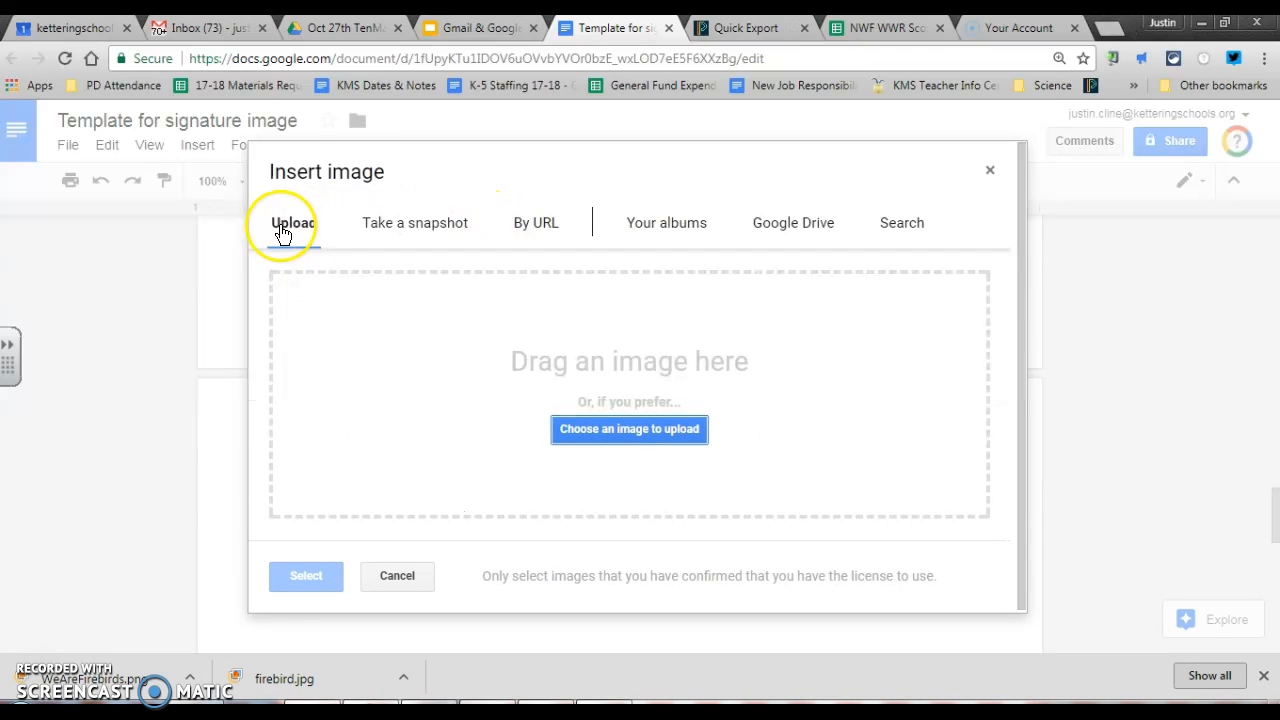
pyautogui.click(810, 232)
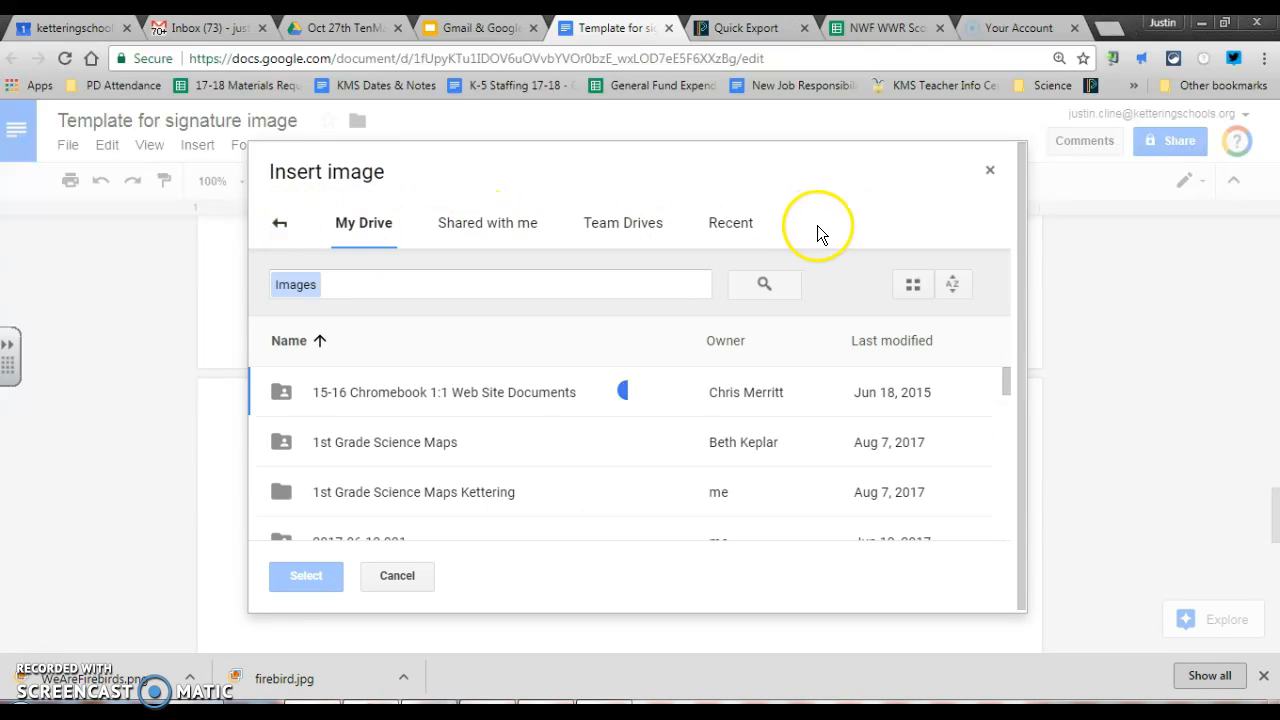
pyautogui.click(738, 234)
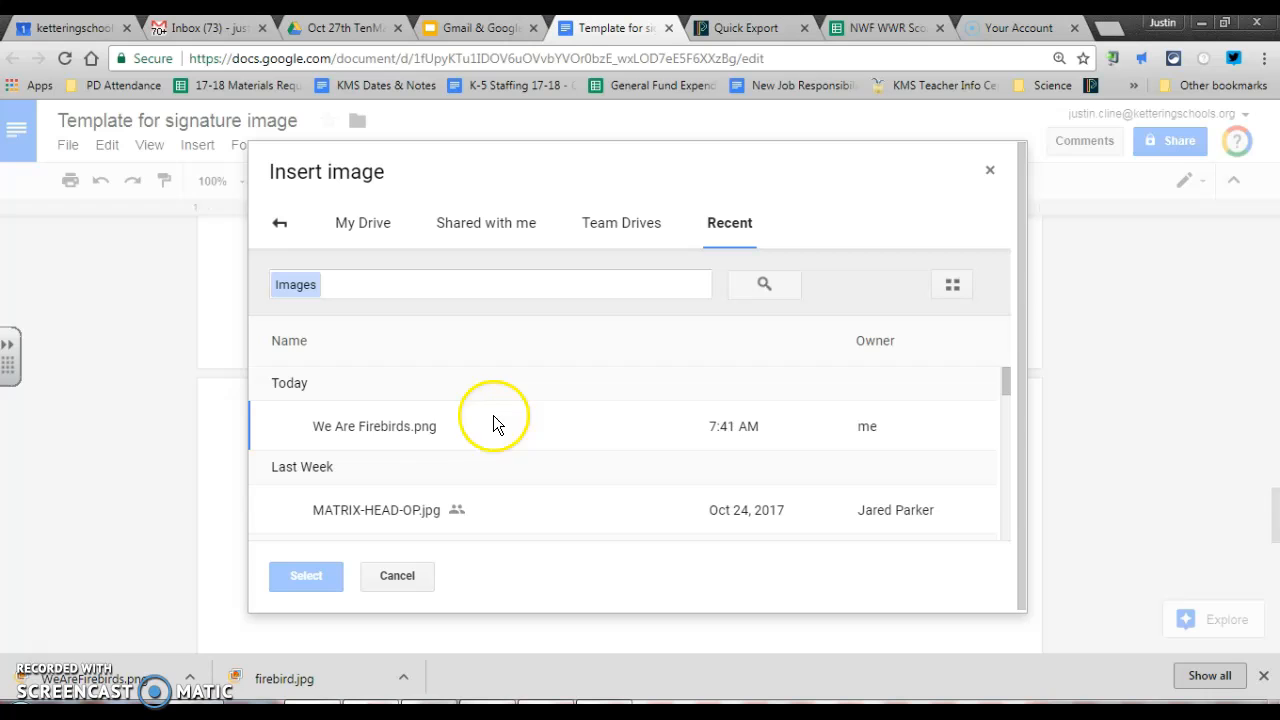
pyautogui.doubleClick(379, 428)
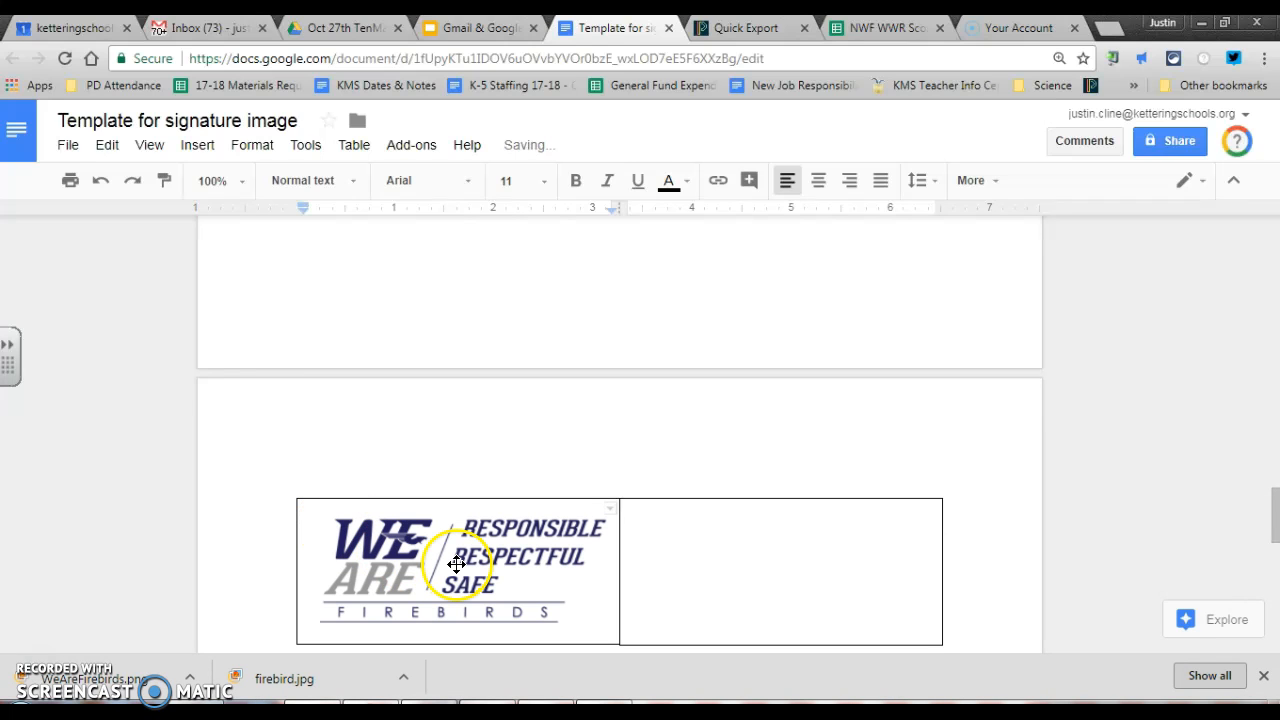
pyautogui.click(670, 546)
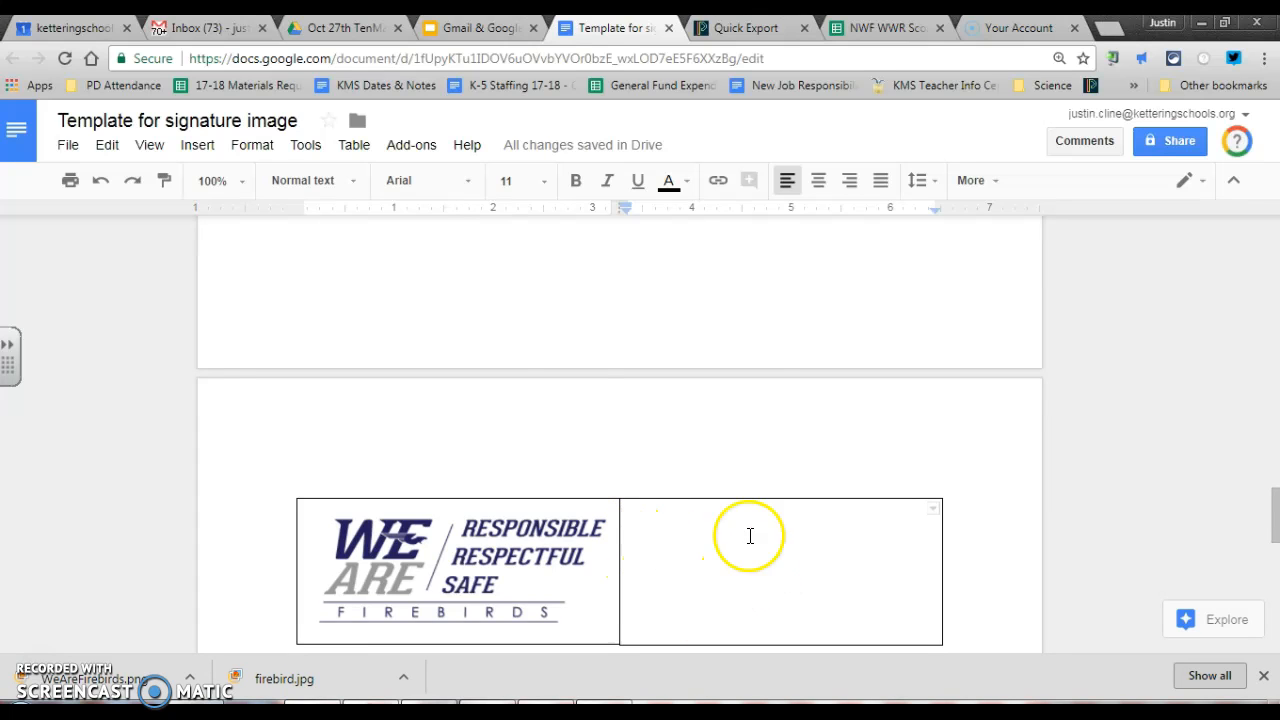
# Start a reply to the top inbox email and copy its signature's contact text lines
pyautogui.click(167, 35)
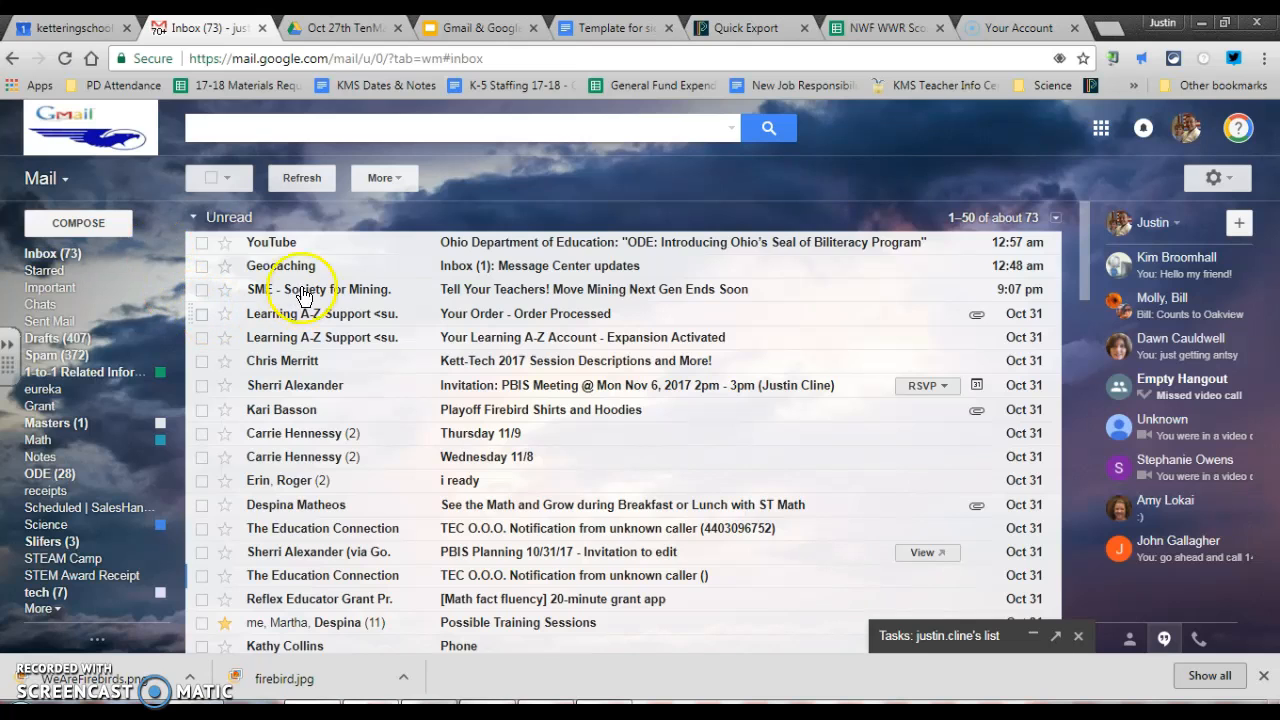
pyautogui.click(270, 242)
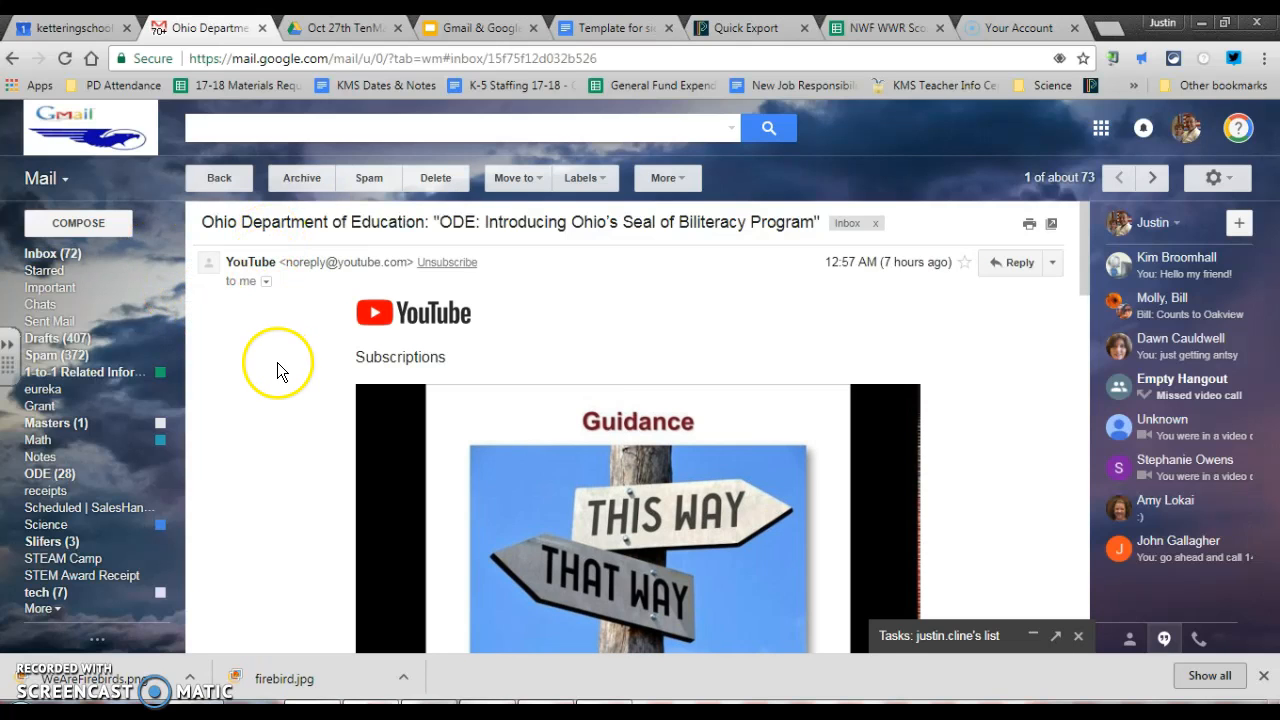
pyautogui.scroll(-10, 280, 366)
pyautogui.scroll(-2, 300, 380)
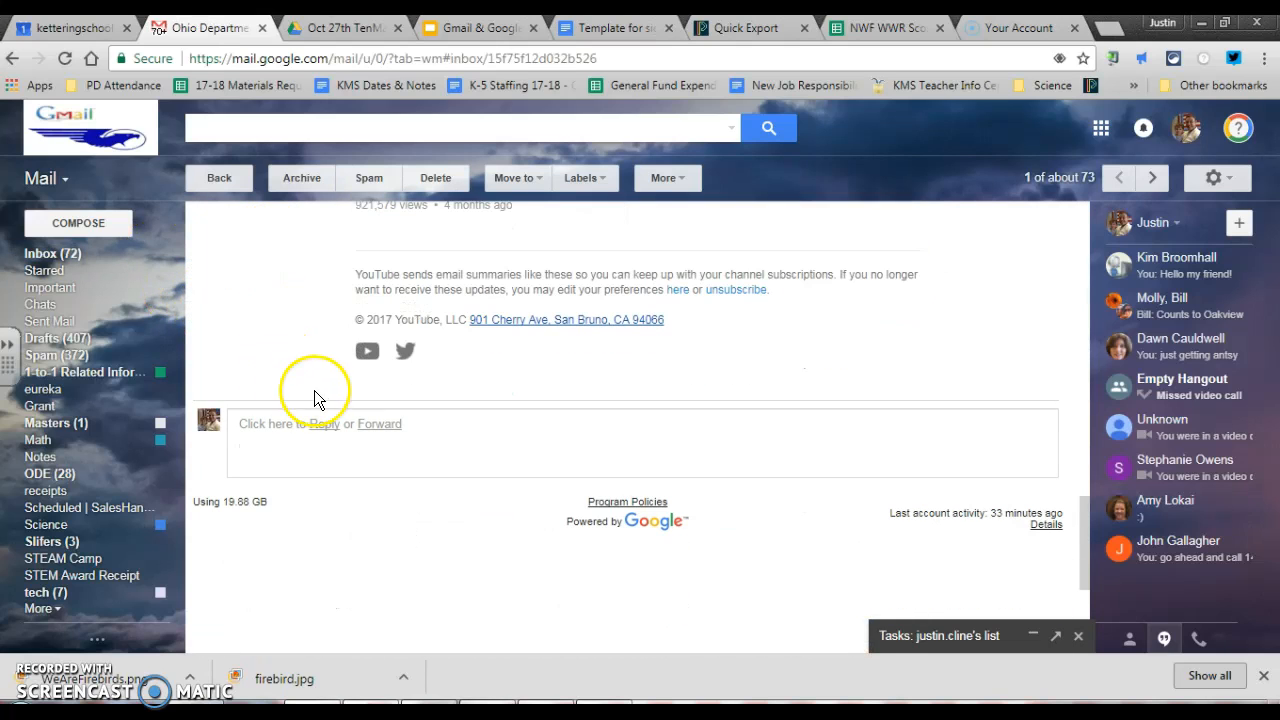
pyautogui.click(308, 458)
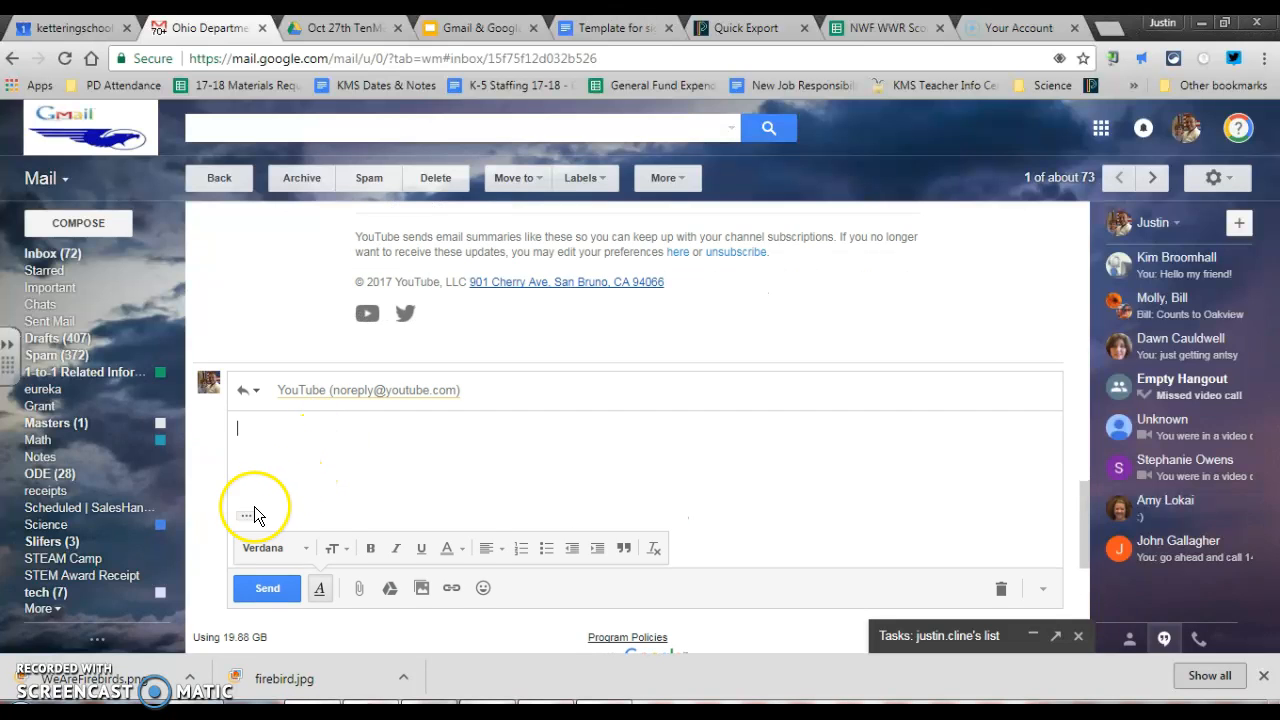
pyautogui.click(247, 516)
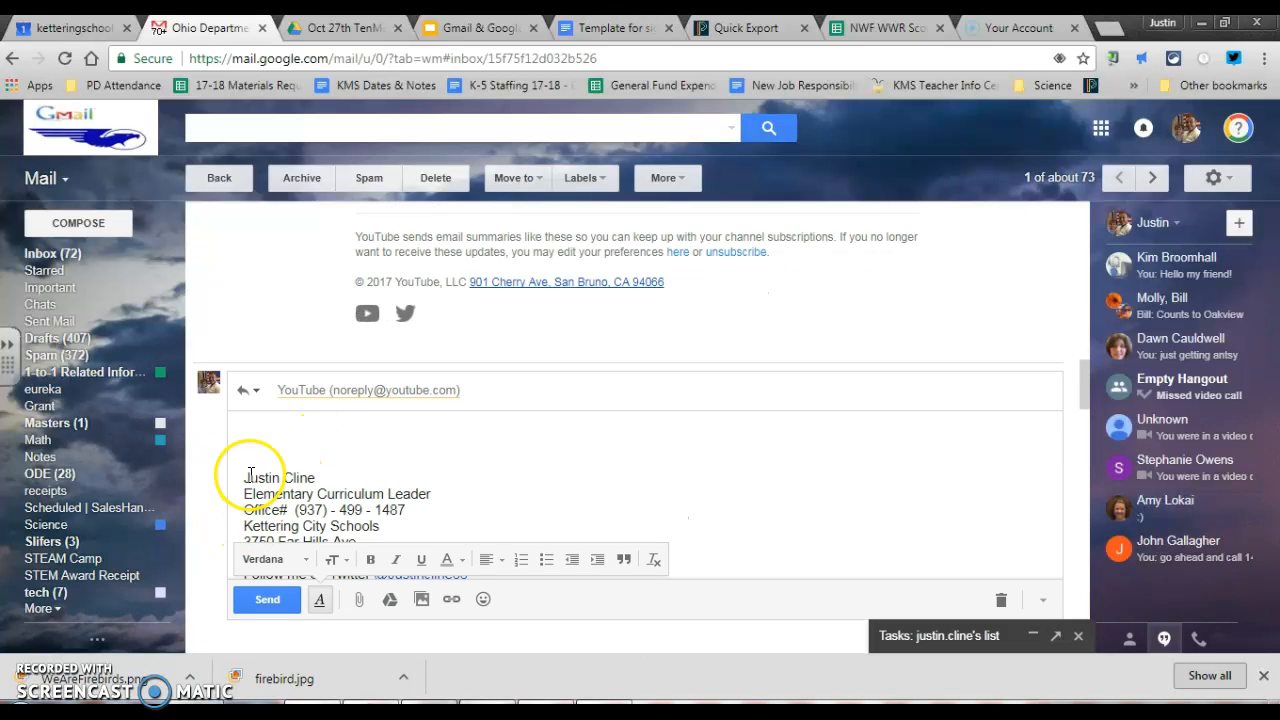
pyautogui.scroll(-1, 278, 455)
pyautogui.moveTo(242, 383); pyautogui.dragTo(480, 474)
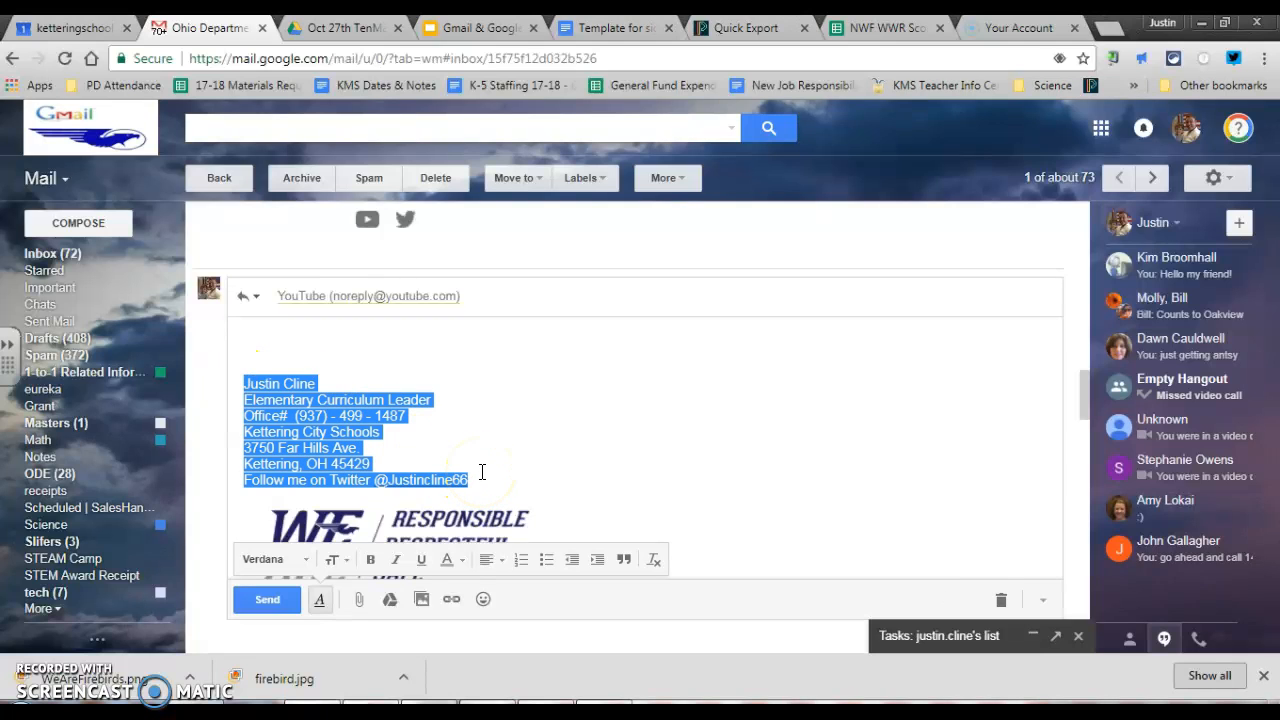
pyautogui.click(592, 28)
# Paste the contact lines into the right cell and delete the blank line above them
pyautogui.tripleClick(697, 533)
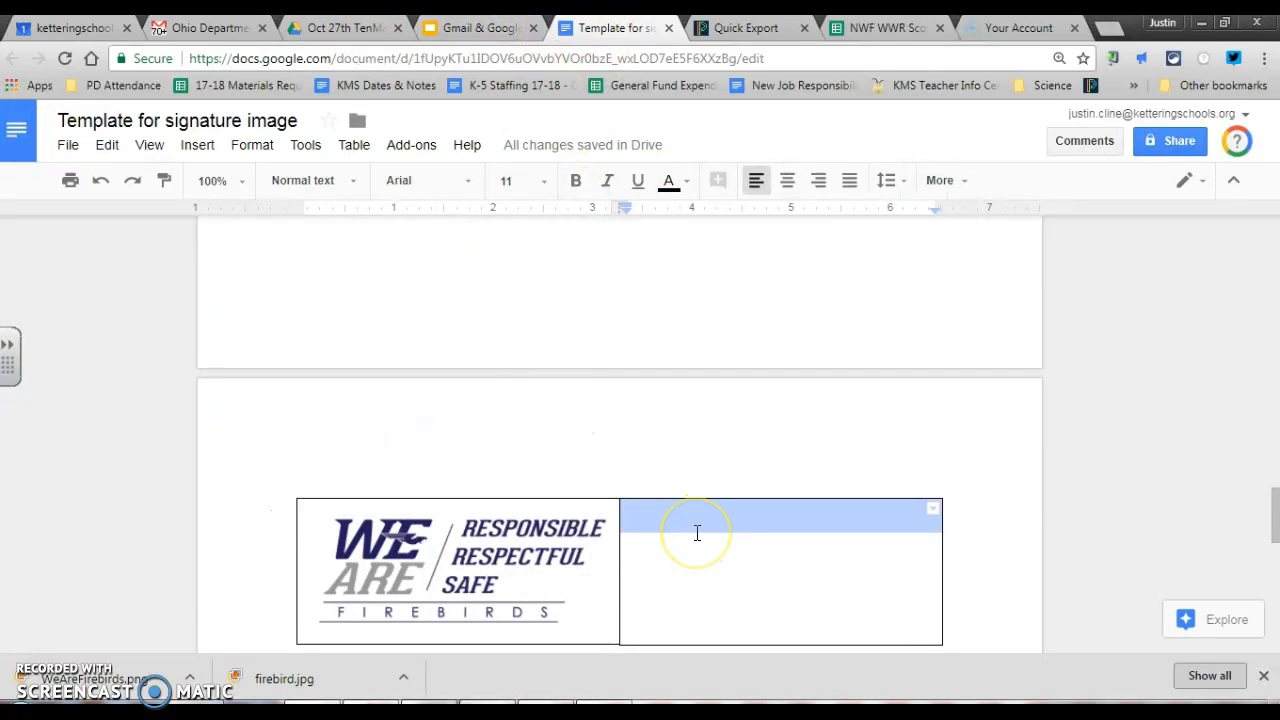
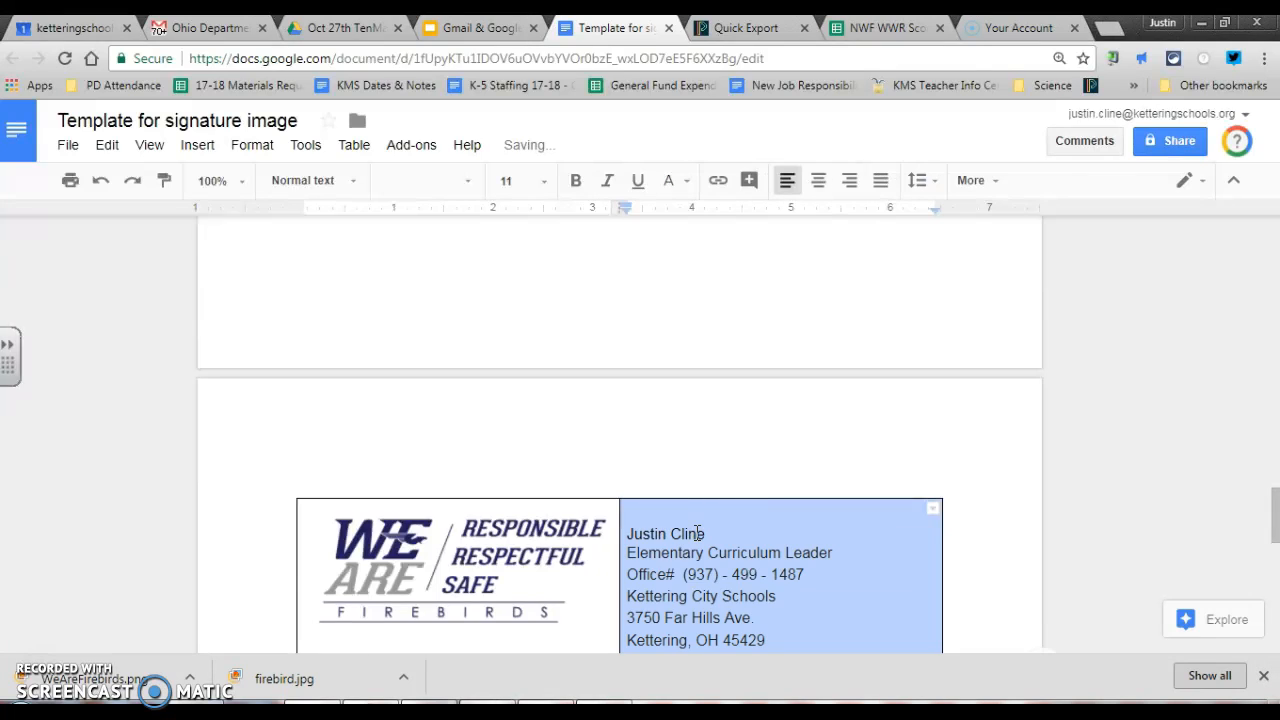
pyautogui.click(667, 516)
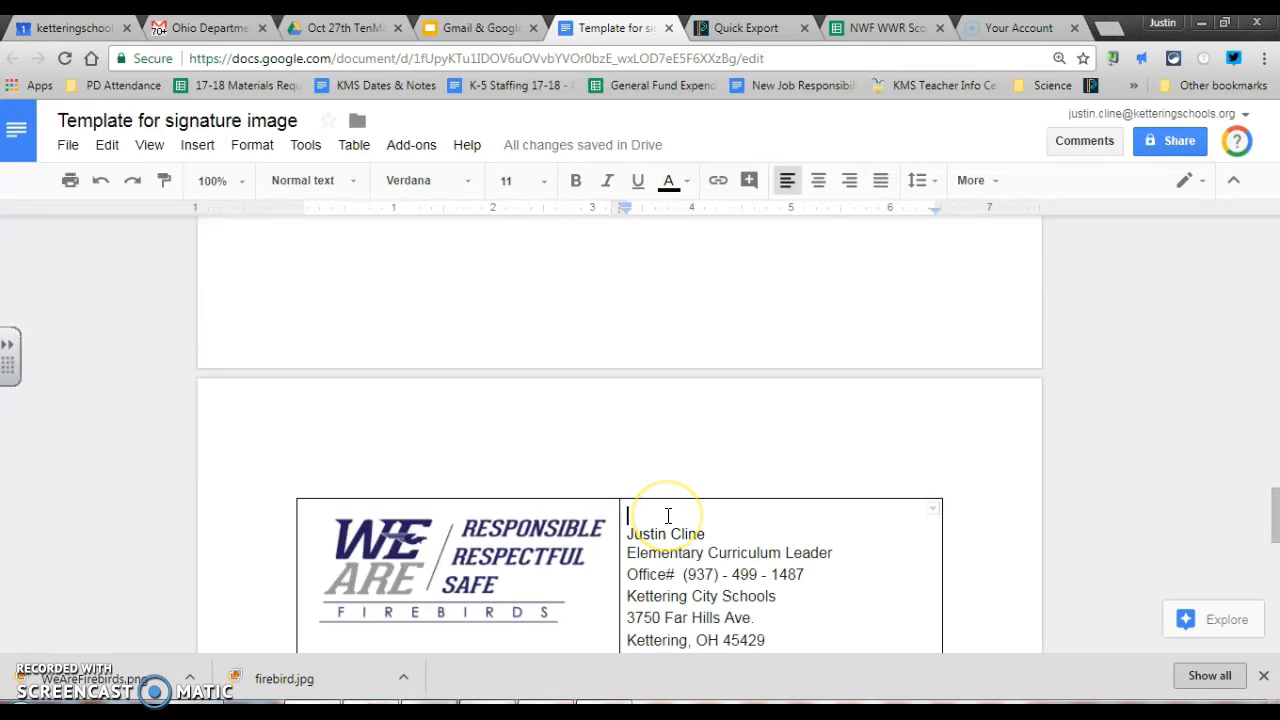
pyautogui.press('Delete')
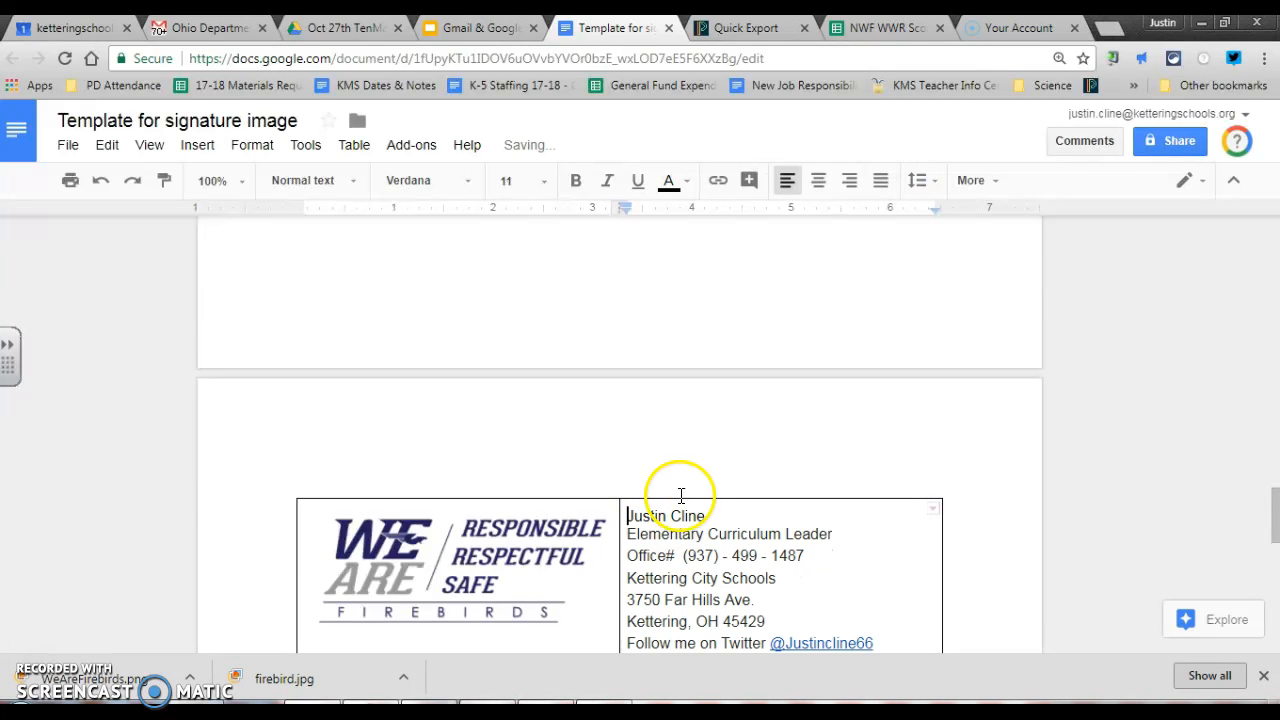
# Shrink the Firebirds logo and move the column divider left to widen the text cell
pyautogui.scroll(-2, 590, 512)
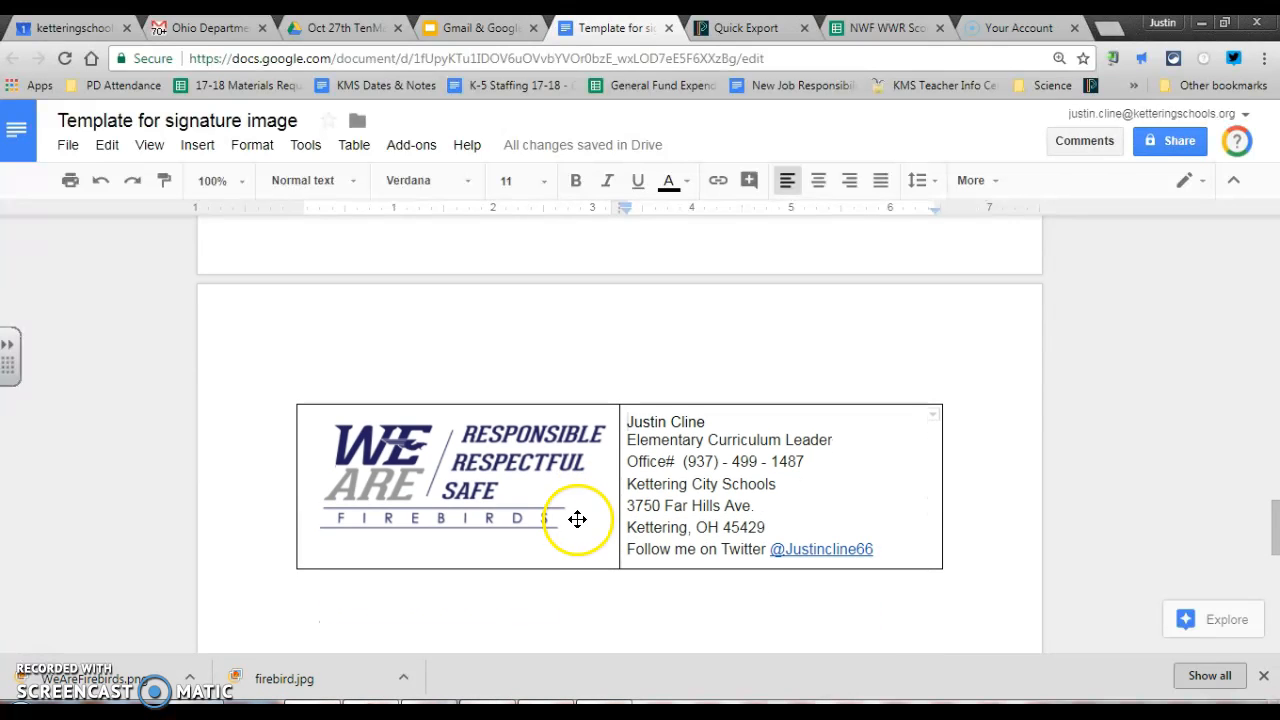
pyautogui.click(565, 522)
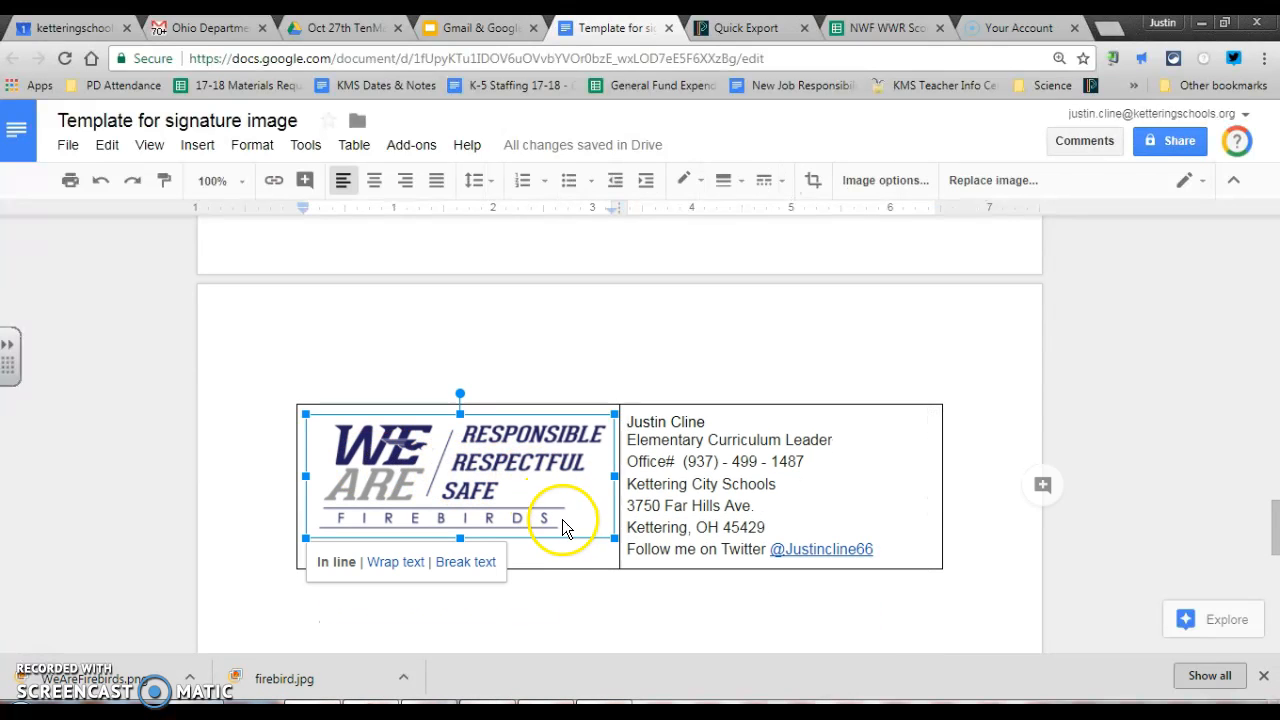
pyautogui.moveTo(606, 524); pyautogui.dragTo(514, 517)
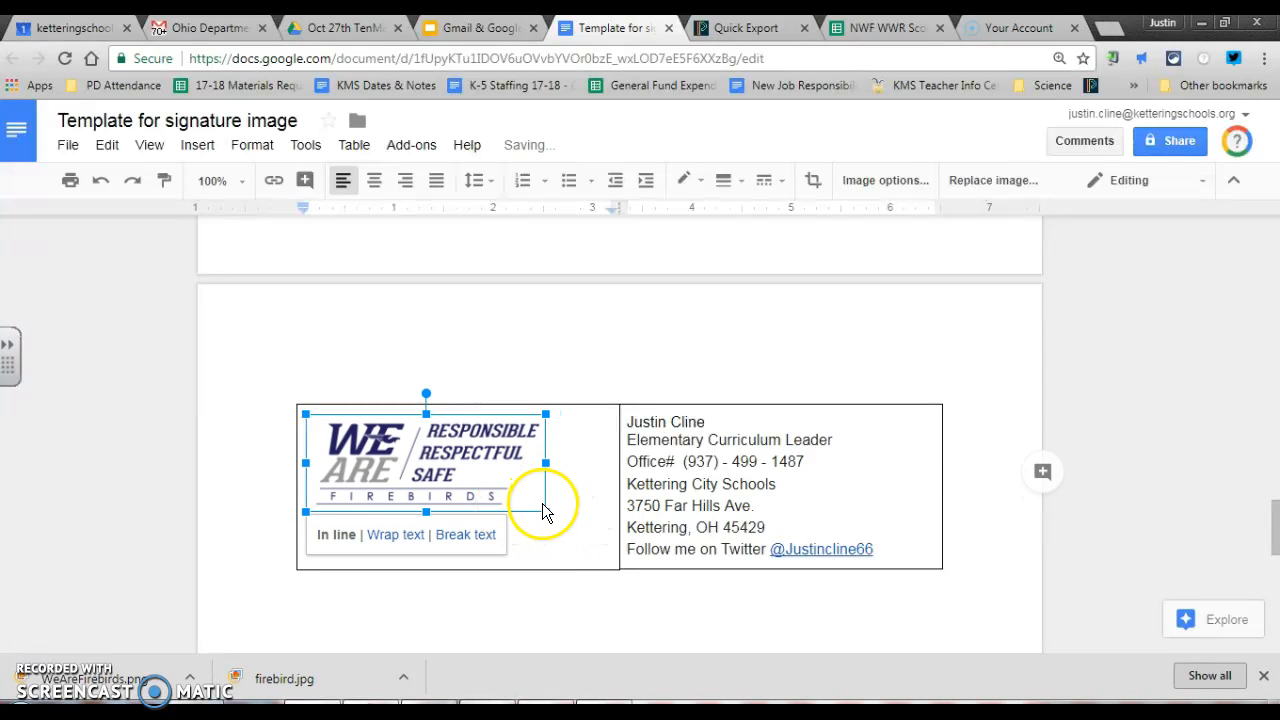
pyautogui.moveTo(619, 501); pyautogui.dragTo(552, 495)
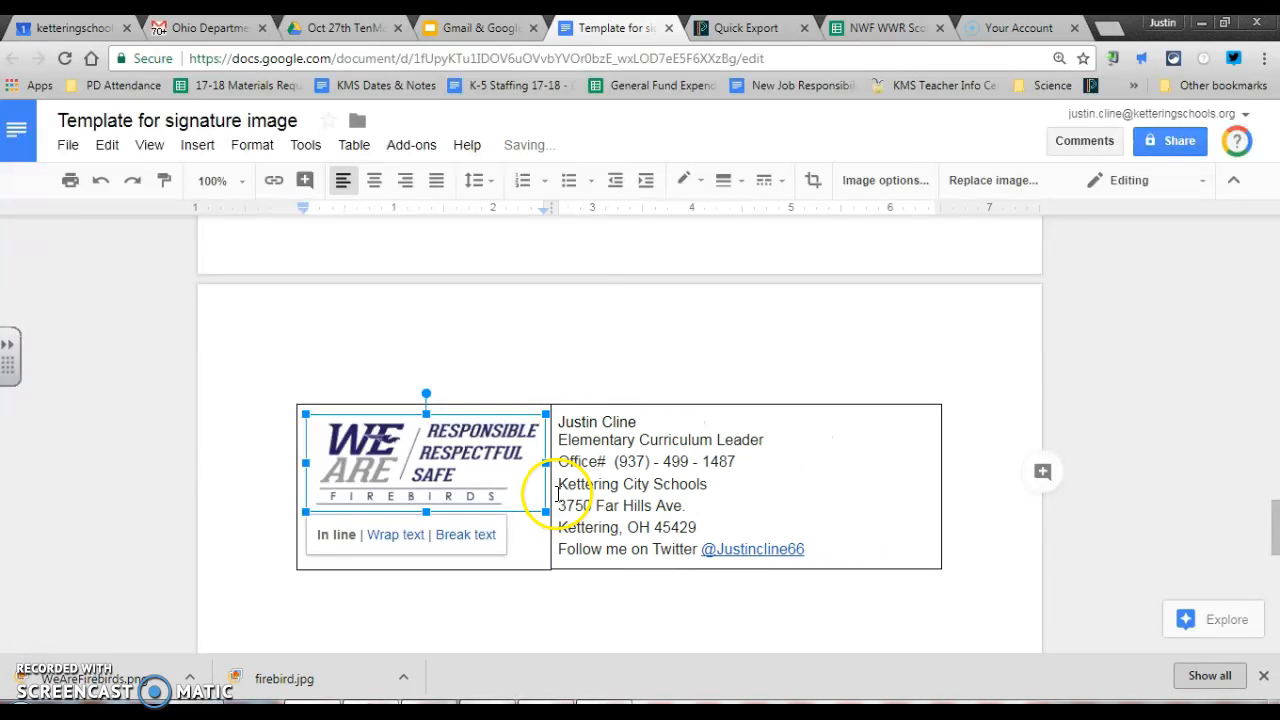
pyautogui.click(771, 486)
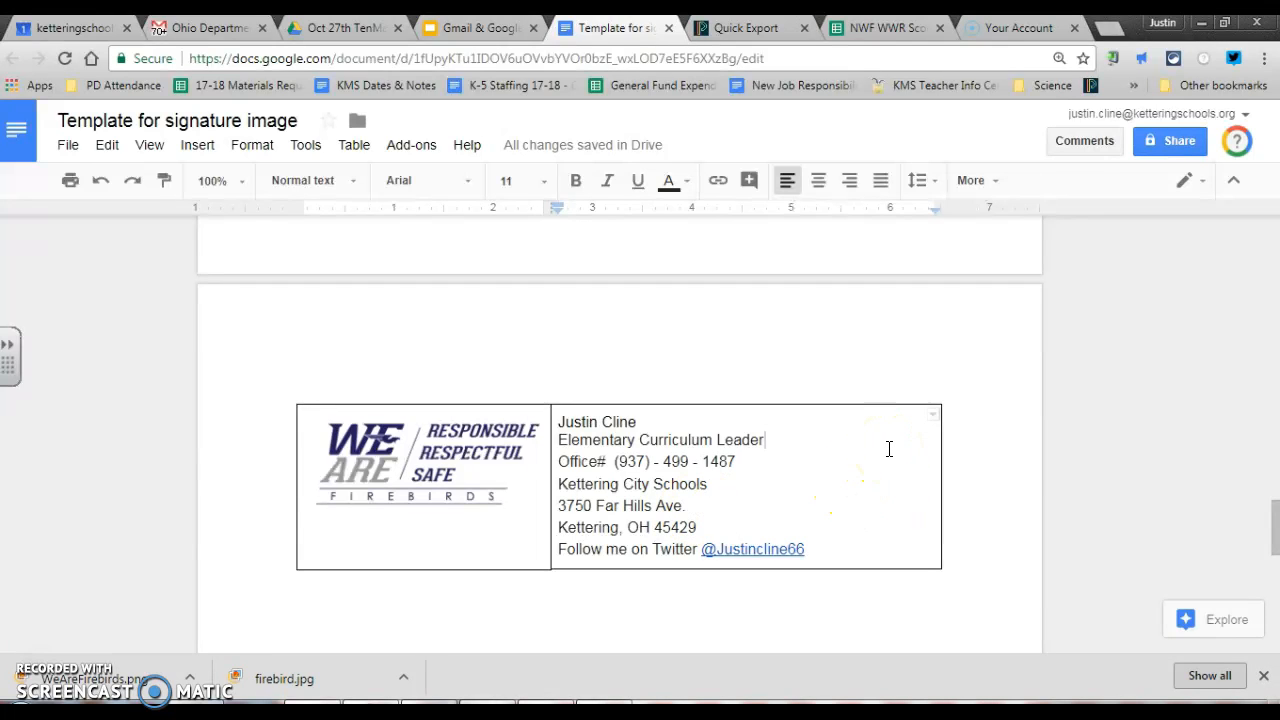
# Give the table white 0 pt borders, then copy both cells of the signature table
pyautogui.click(352, 147)
pyautogui.click(405, 580)
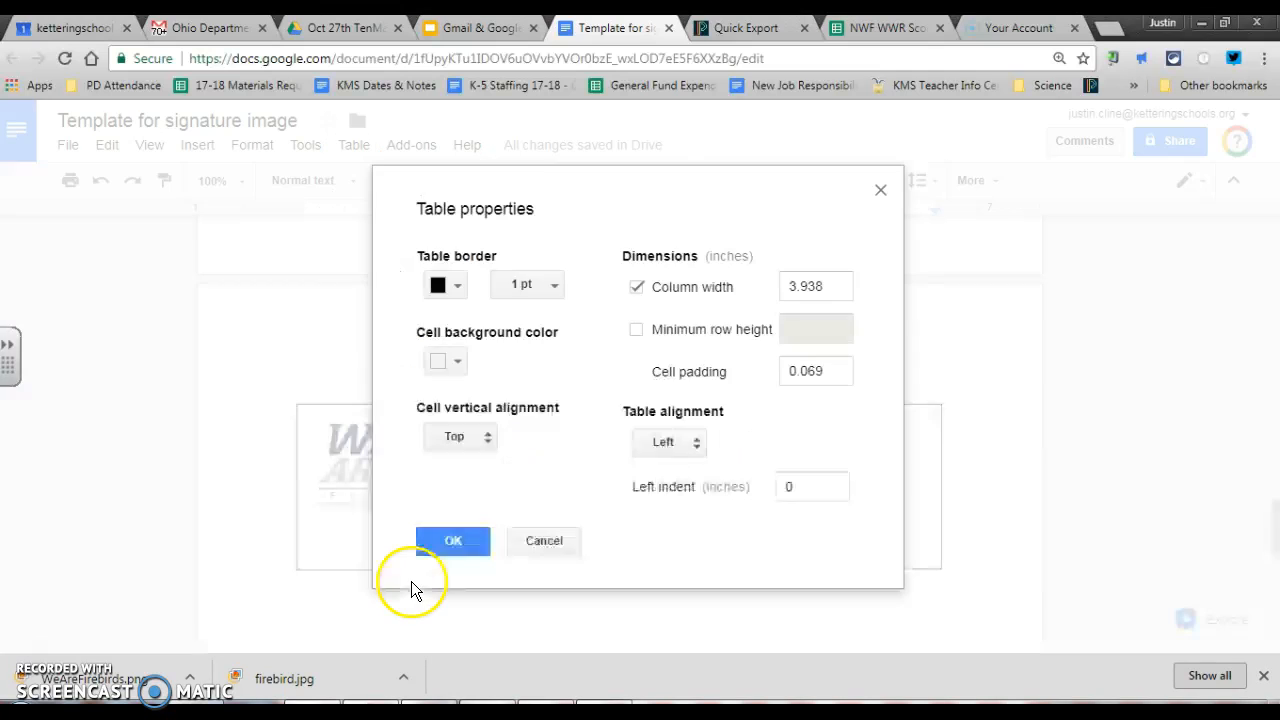
pyautogui.click(447, 286)
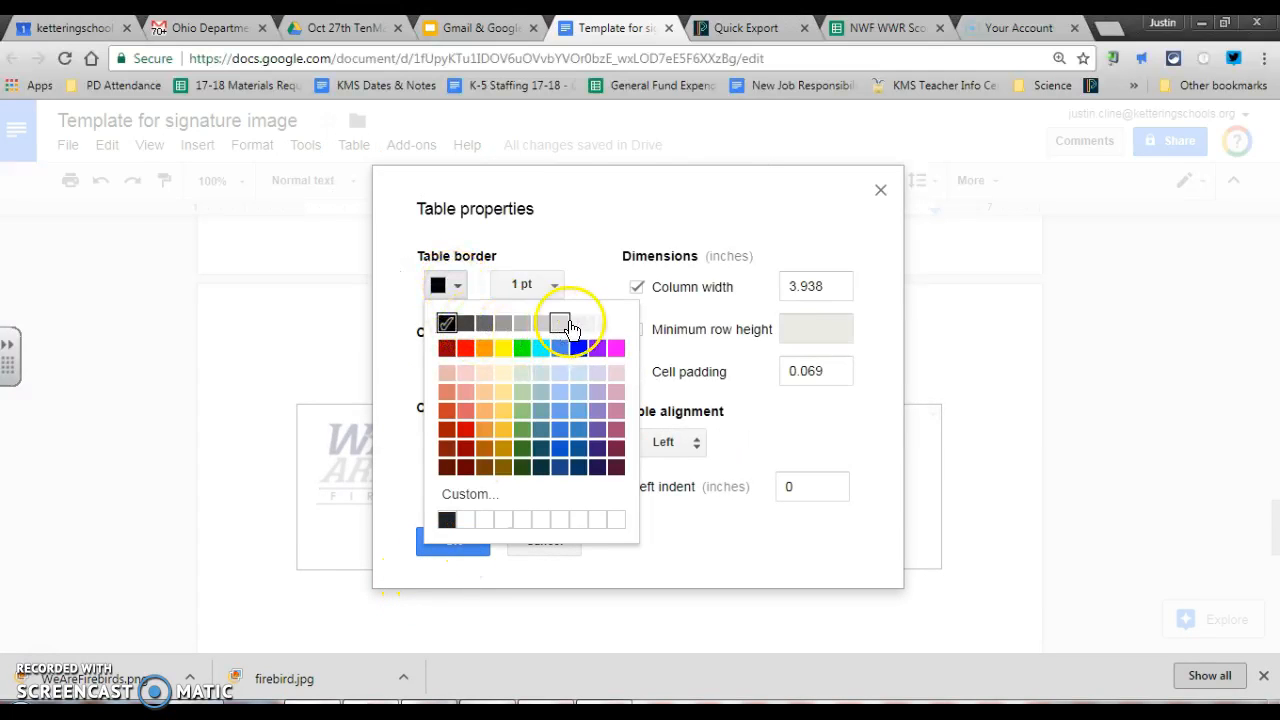
pyautogui.click(616, 324)
pyautogui.click(552, 285)
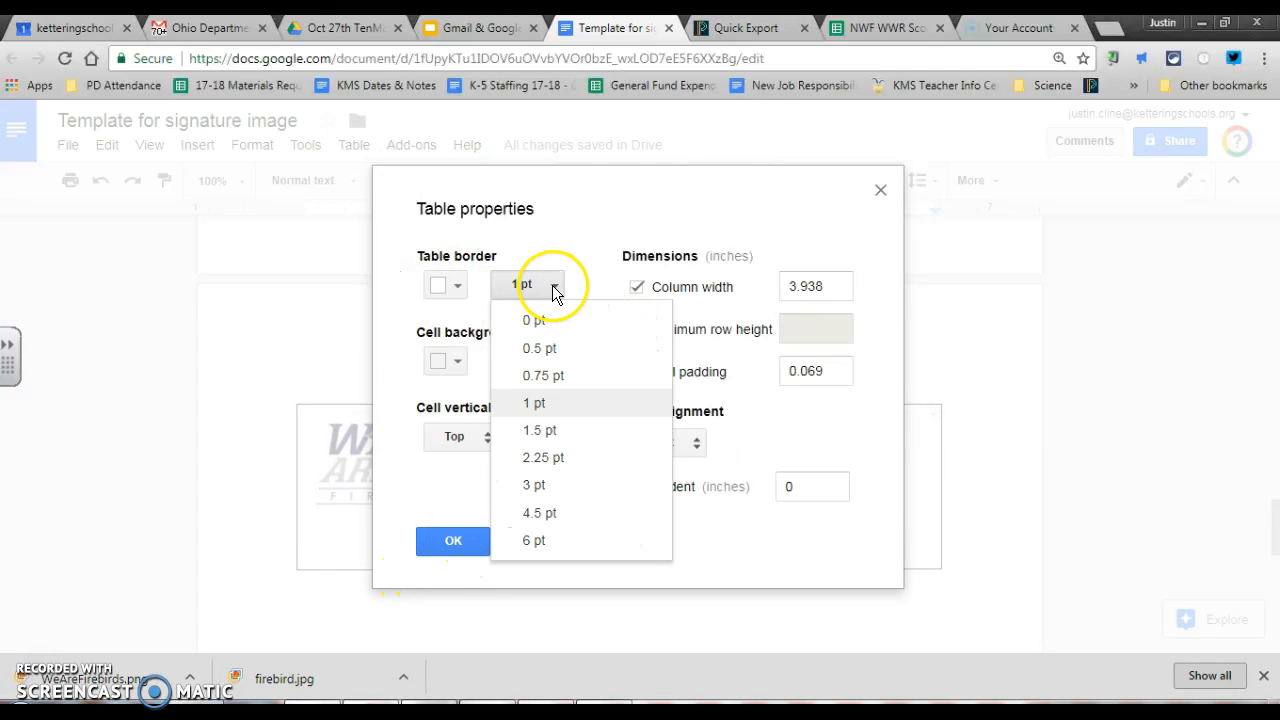
pyautogui.click(536, 322)
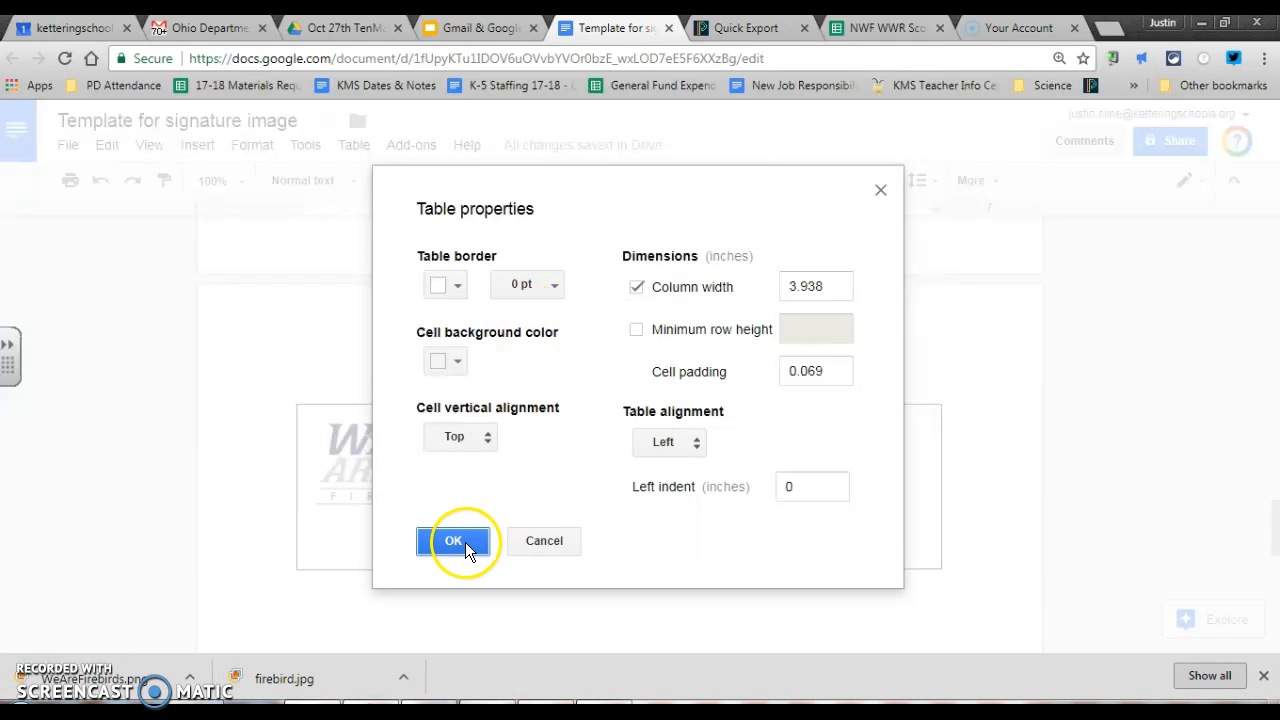
pyautogui.click(465, 542)
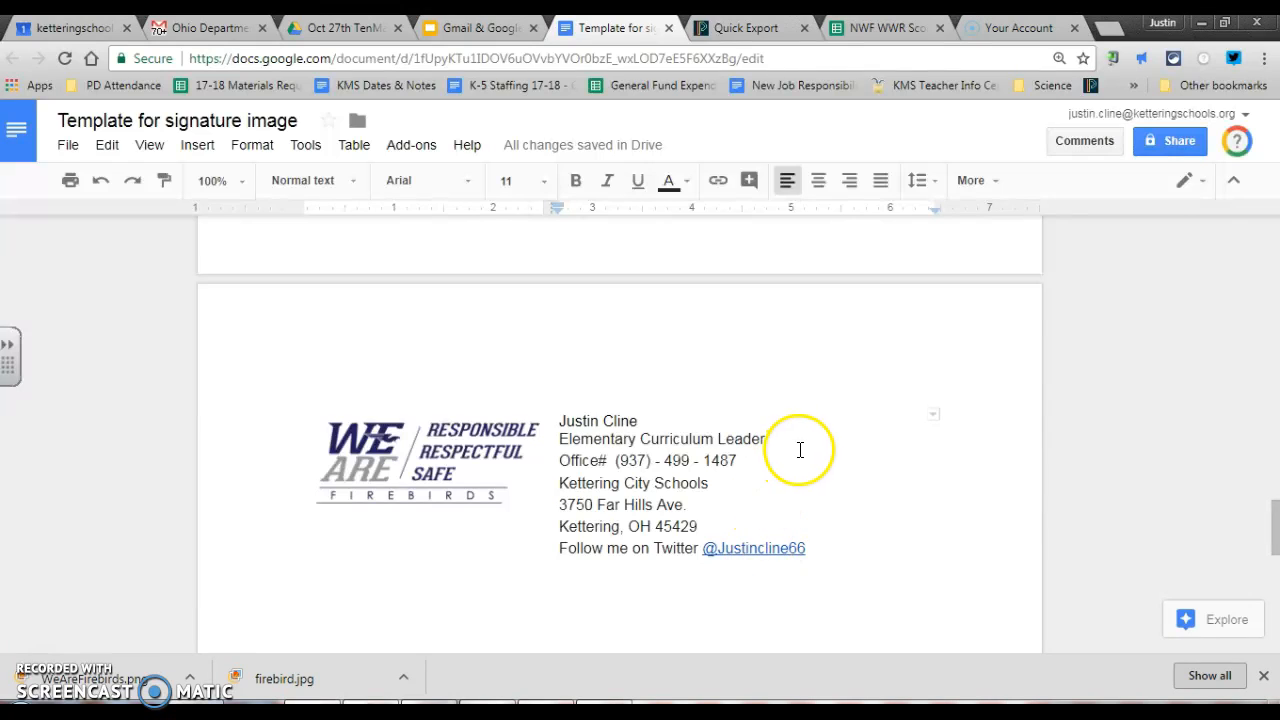
pyautogui.moveTo(777, 427); pyautogui.dragTo(507, 488)
pyautogui.hotkey('ctrl', 'c')
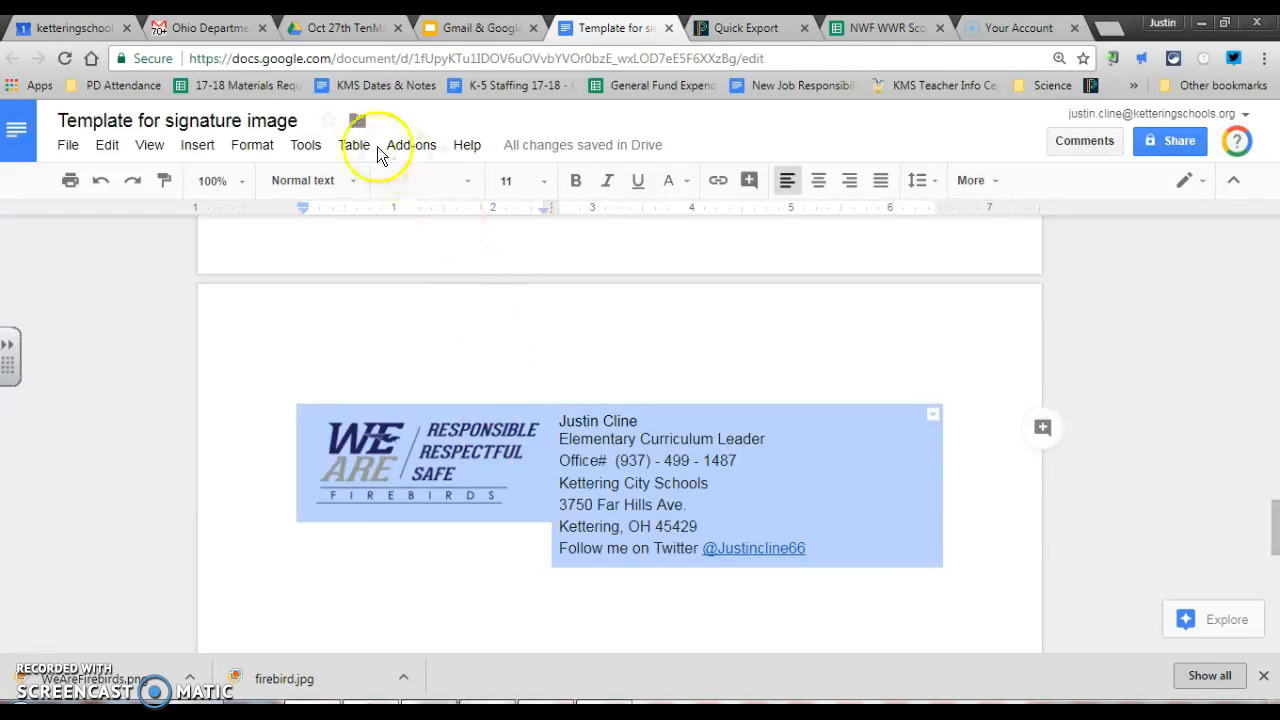
pyautogui.click(210, 28)
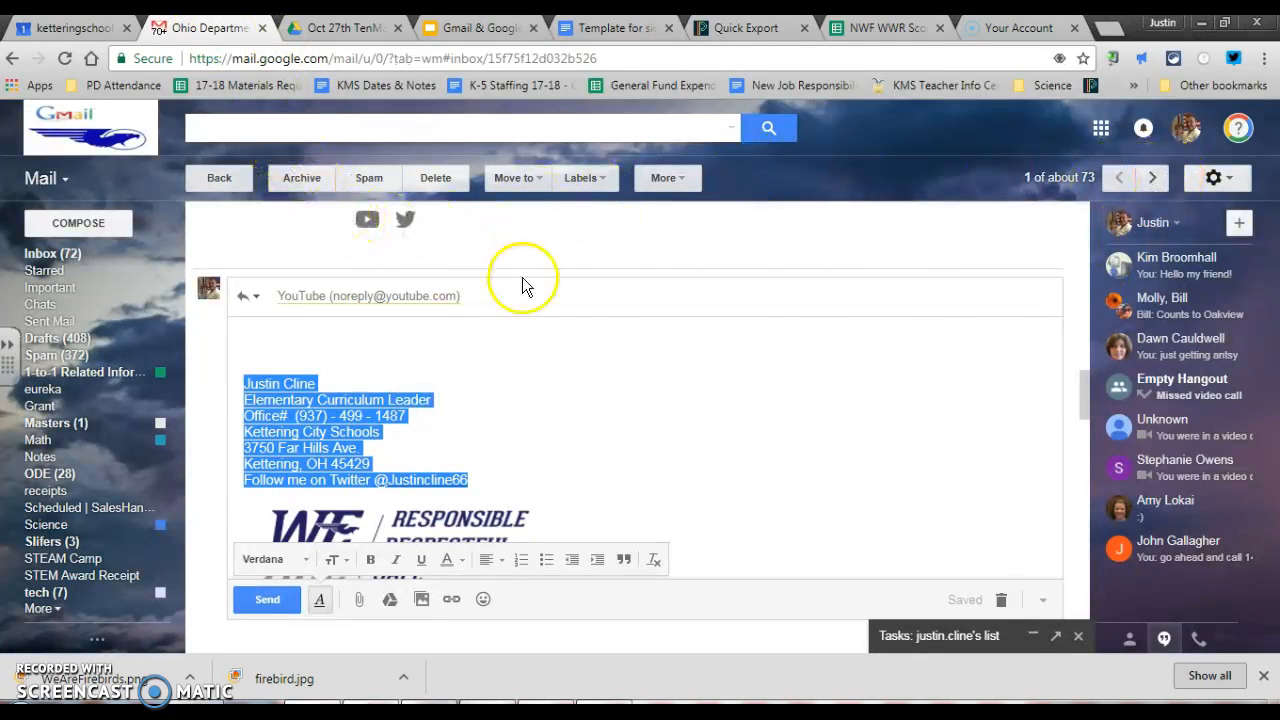
# In Gmail Settings, paste the copied logo-and-text table over the existing signature
pyautogui.click(1220, 178)
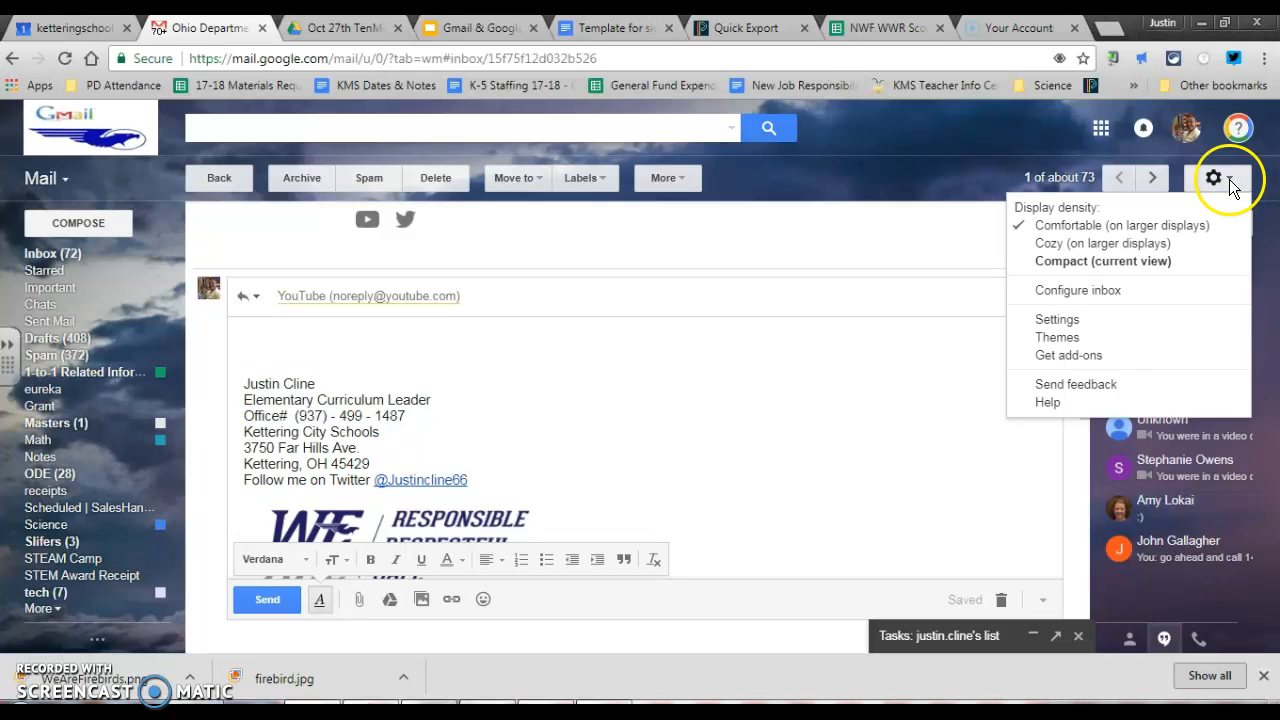
pyautogui.click(1066, 322)
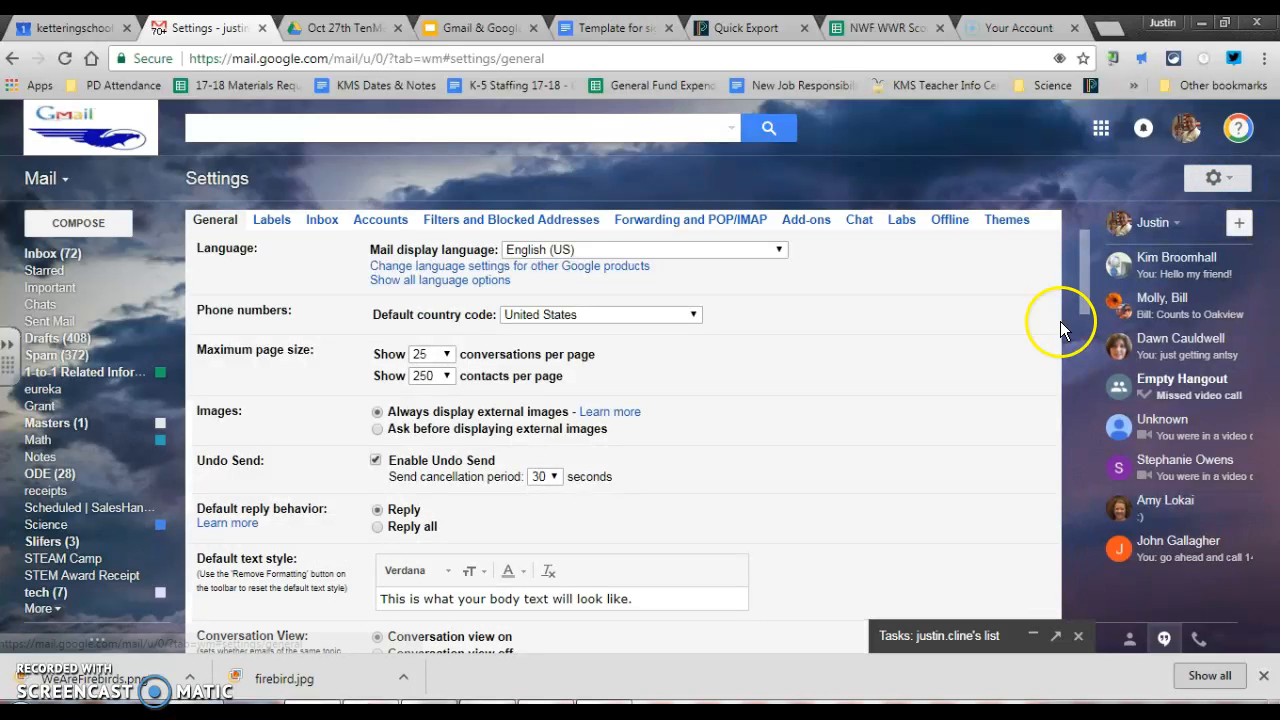
pyautogui.scroll(-15, 316, 465)
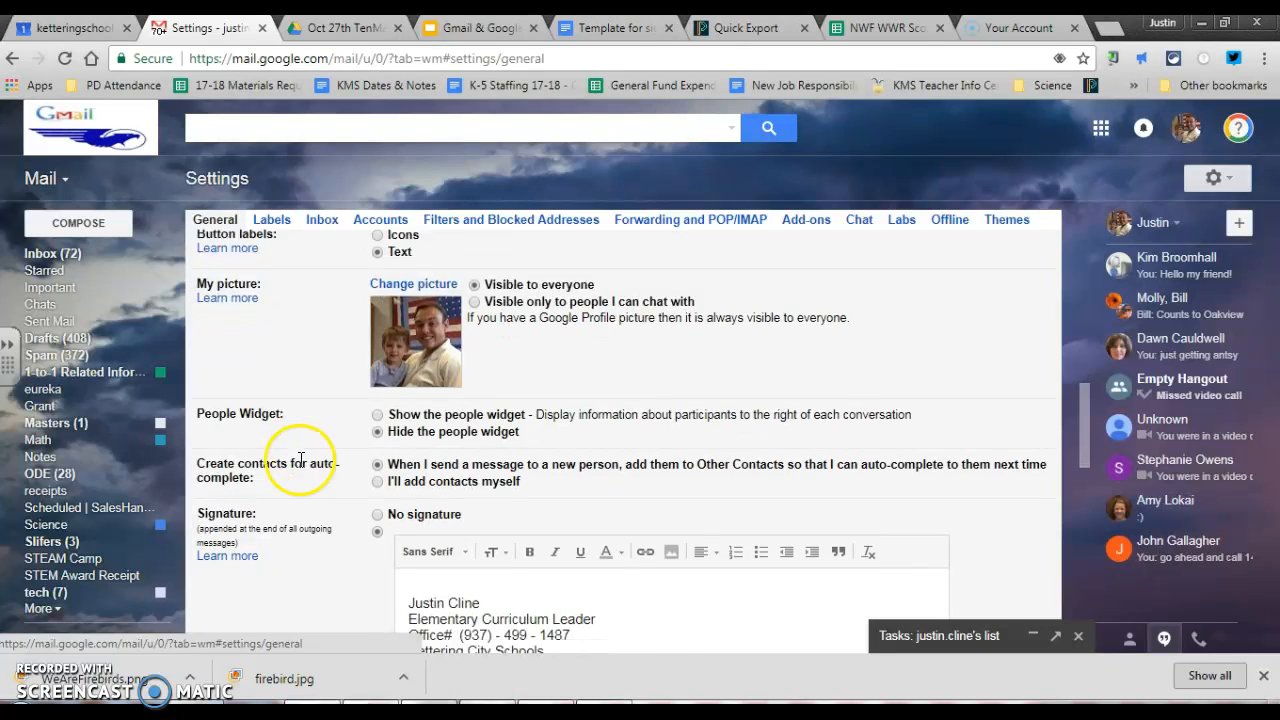
pyautogui.scroll(-1, 474, 517)
pyautogui.scroll(-1, 420, 400)
pyautogui.moveTo(407, 336)
pyautogui.mouseDown()
pyautogui.moveTo(809, 609)
pyautogui.moveTo(810, 598)
pyautogui.mouseUp()
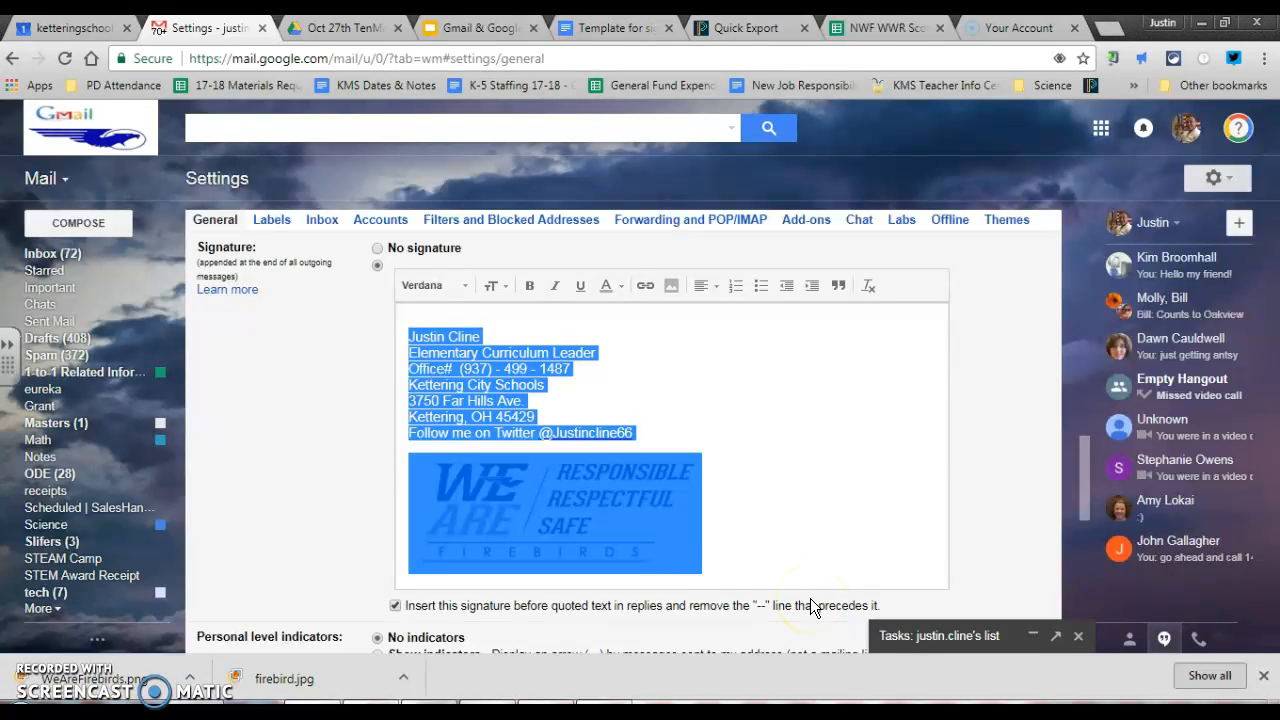
pyautogui.hotkey('ctrl', 'v')
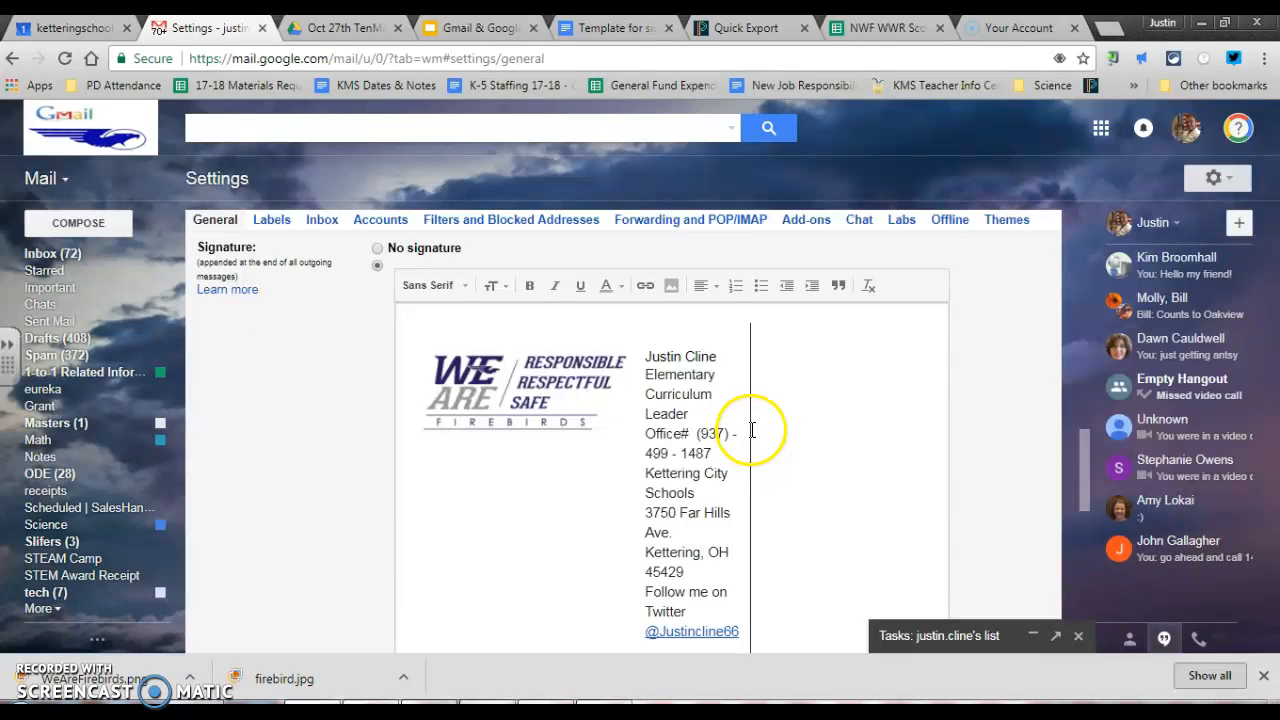
# Select and delete the logo and all contact lines, leaving the signature box empty
pyautogui.hotkey('ctrl', 'a')
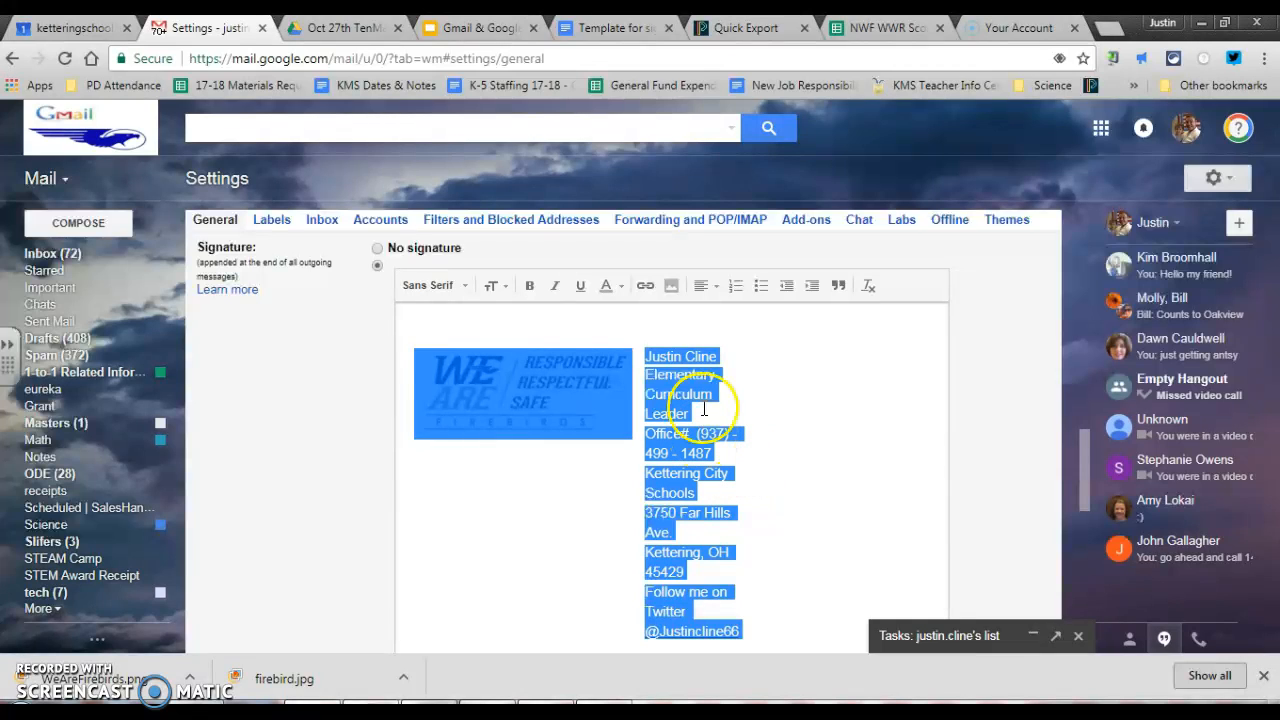
pyautogui.click(548, 382)
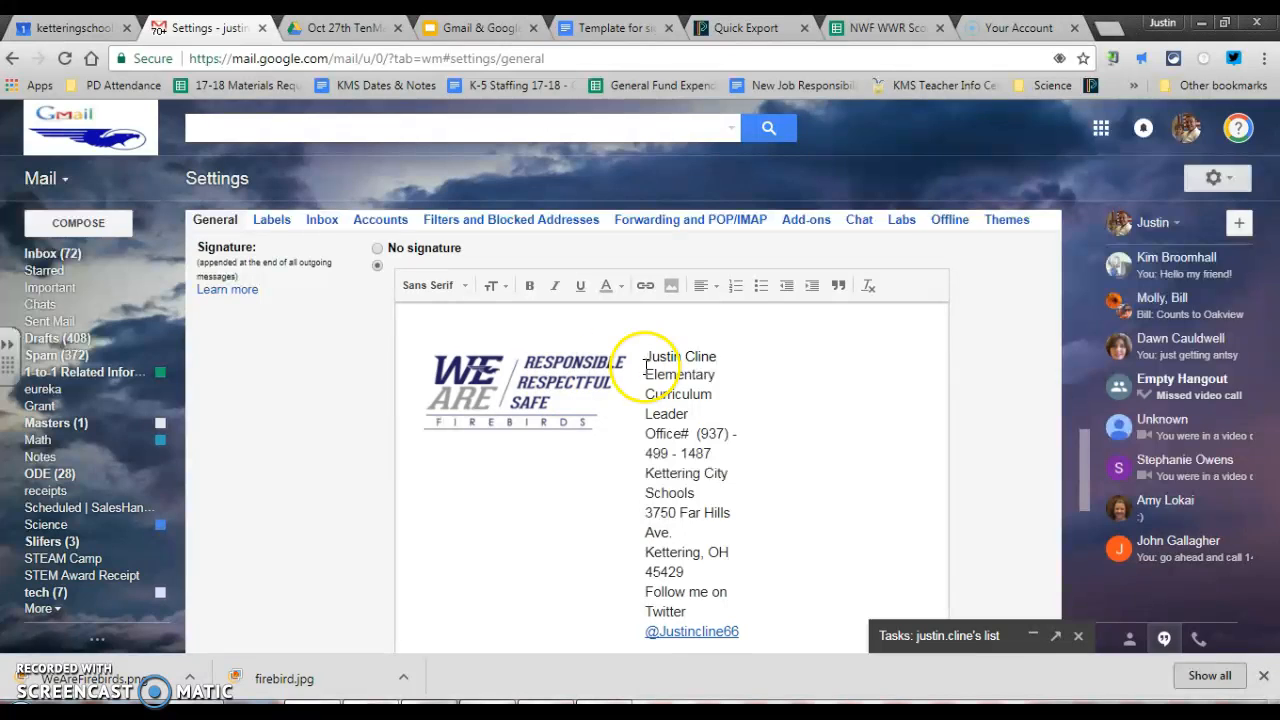
pyautogui.moveTo(722, 393); pyautogui.dragTo(410, 370)
pyautogui.press('BackSpace')
pyautogui.moveTo(669, 475)
pyautogui.mouseDown()
pyautogui.moveTo(571, 466)
pyautogui.moveTo(437, 318)
pyautogui.mouseUp()
pyautogui.press('BackSpace')
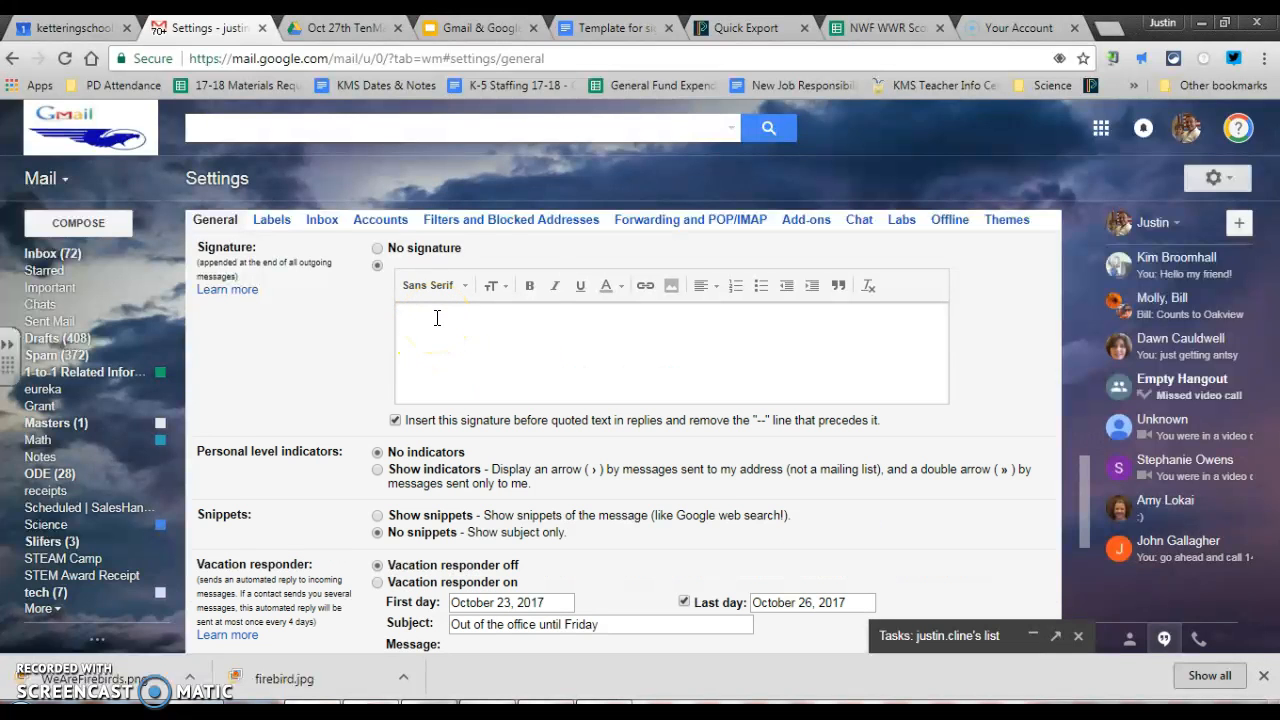
# Undo an accidental table deletion in the template and copy the text-above-logo cell
pyautogui.click(600, 27)
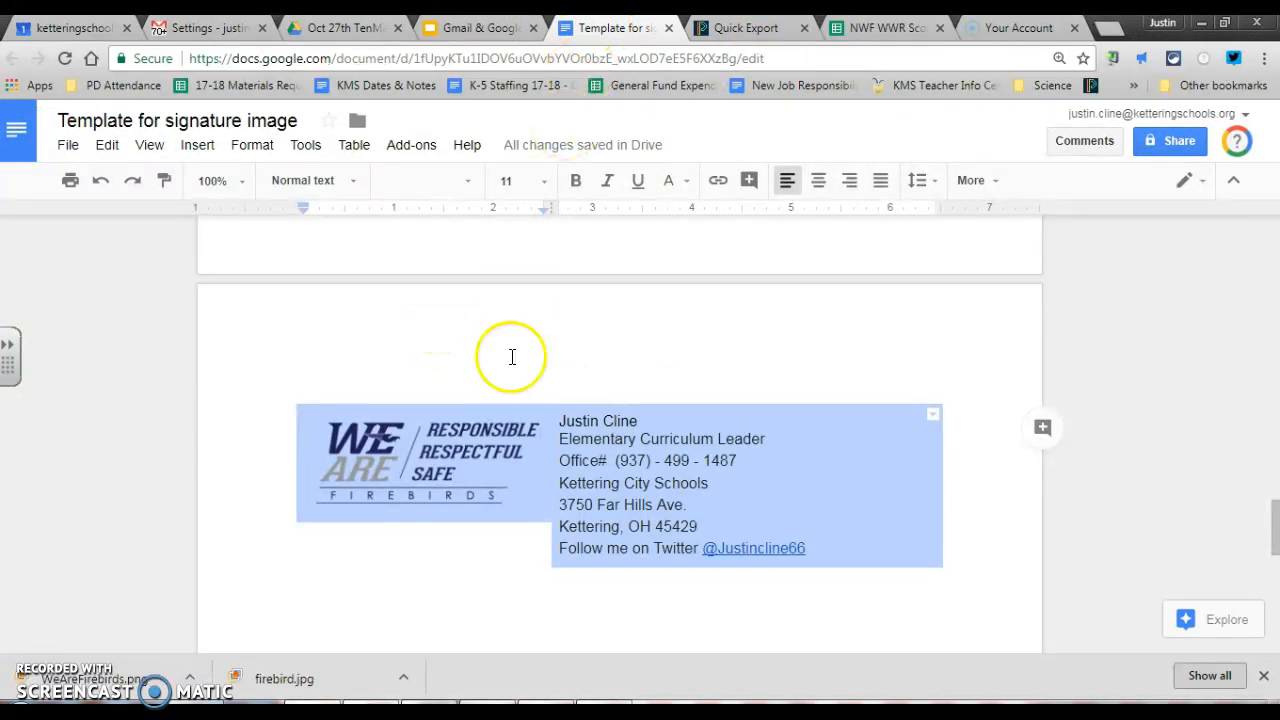
pyautogui.press('BackSpace')
pyautogui.hotkey('ctrl', 'z')
pyautogui.hotkey('ctrl', 'z')
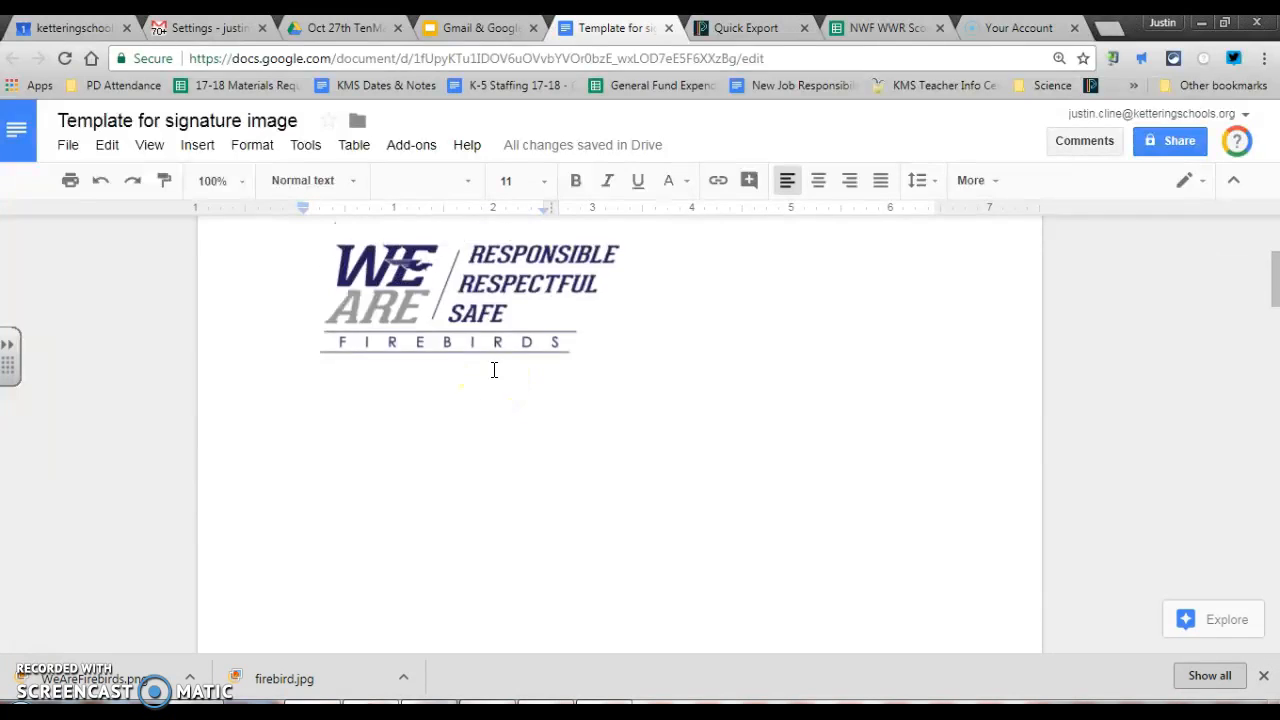
pyautogui.moveTo(303, 360); pyautogui.dragTo(618, 588)
pyautogui.hotkey('ctrl', 'c')
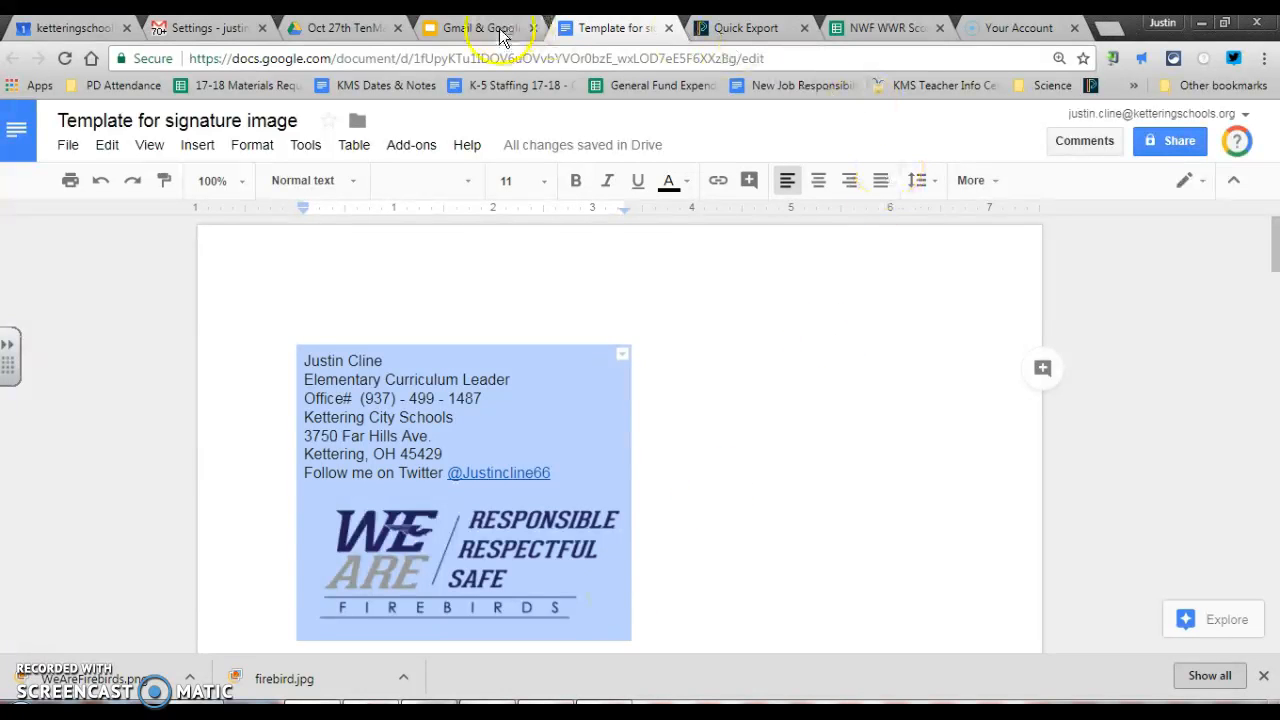
pyautogui.click(228, 28)
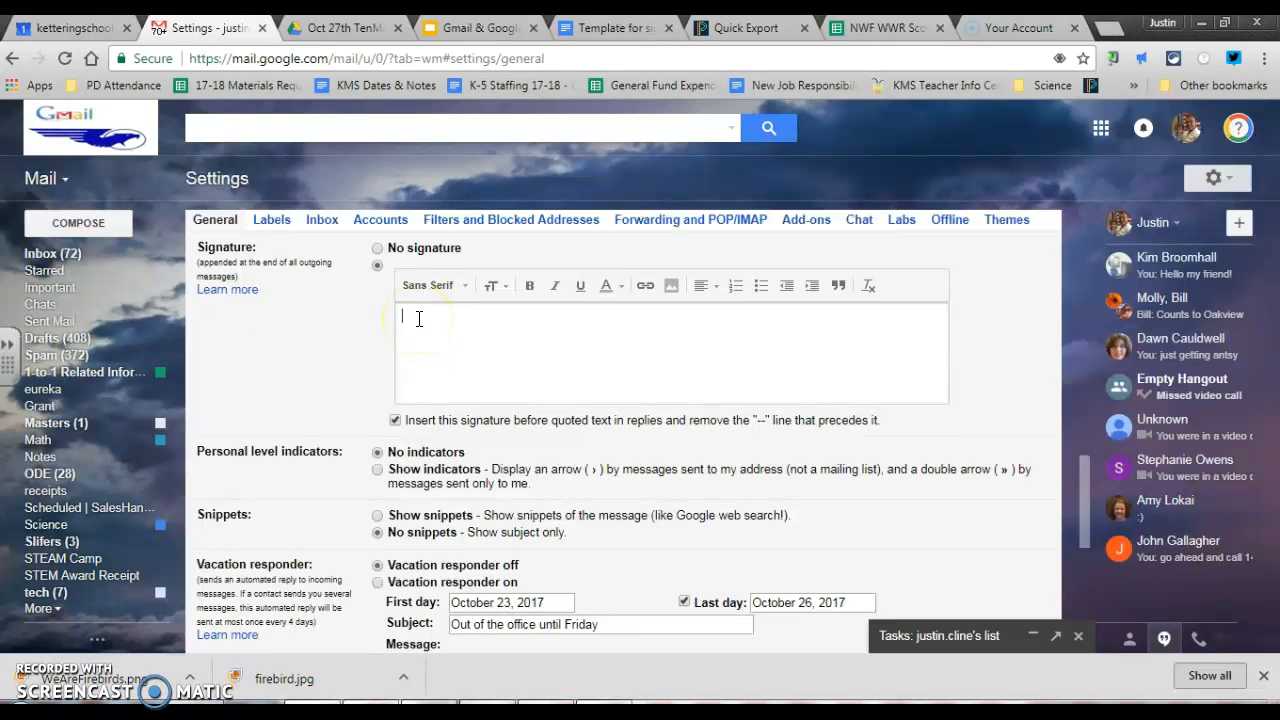
# Paste the copied contact lines and Firebirds logo into Gmail's empty signature box and save changes
pyautogui.hotkey('ctrl', 'v')
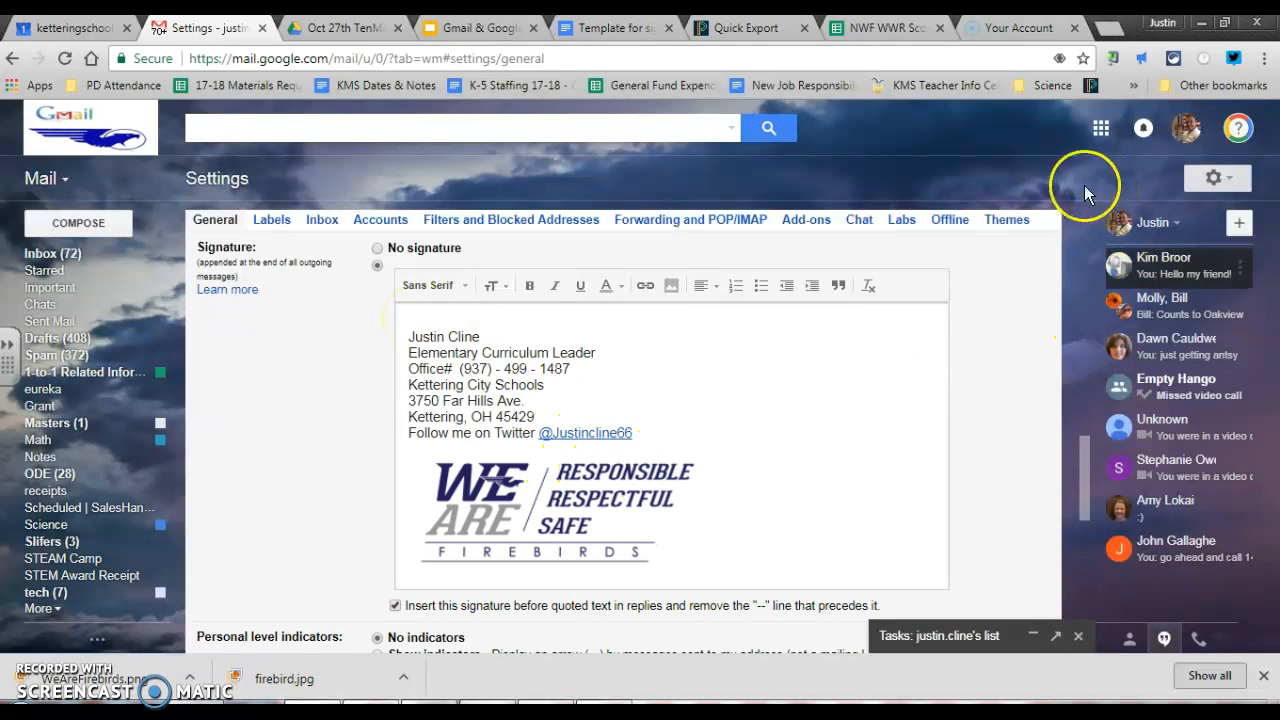
pyautogui.scroll(-10, 300, 420)
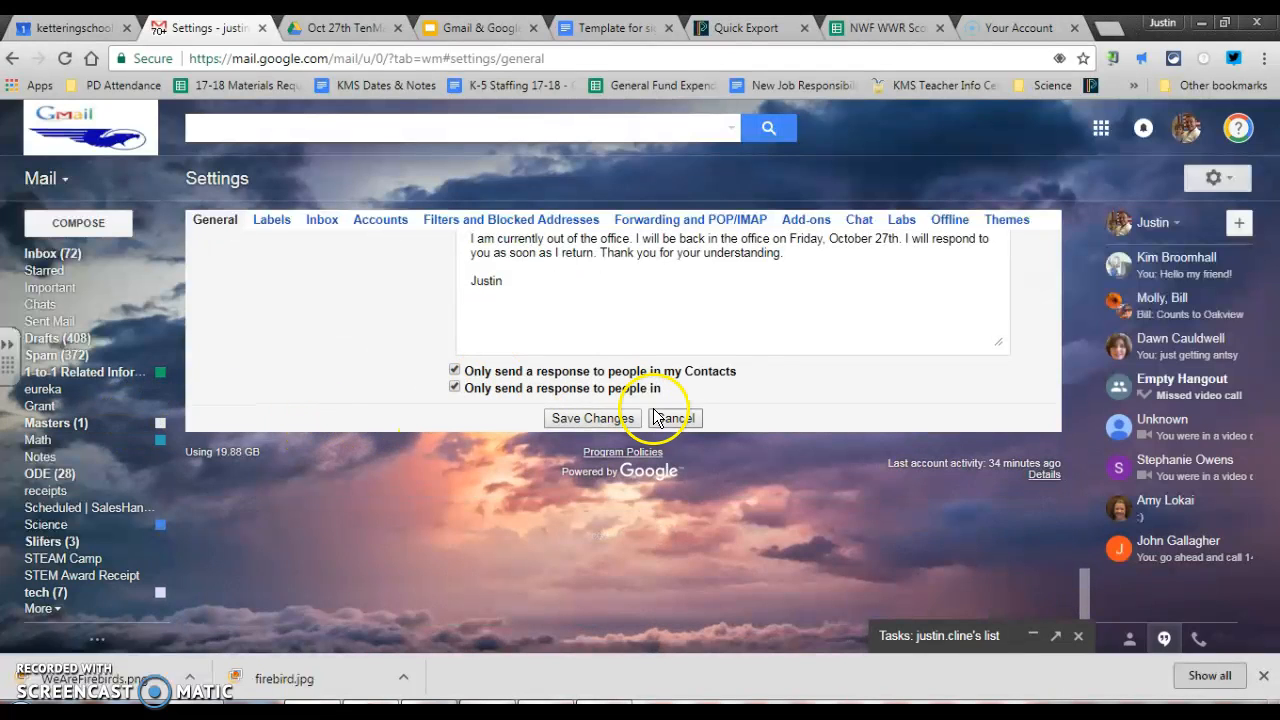
pyautogui.click(594, 418)
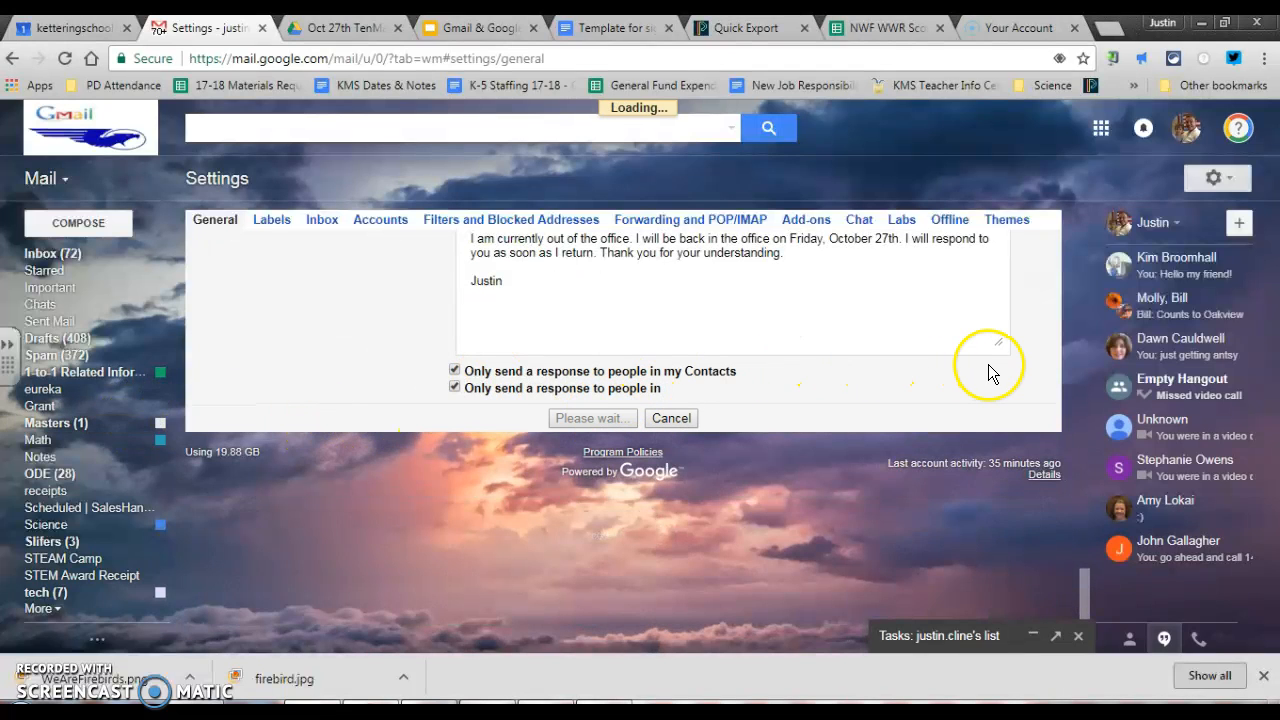